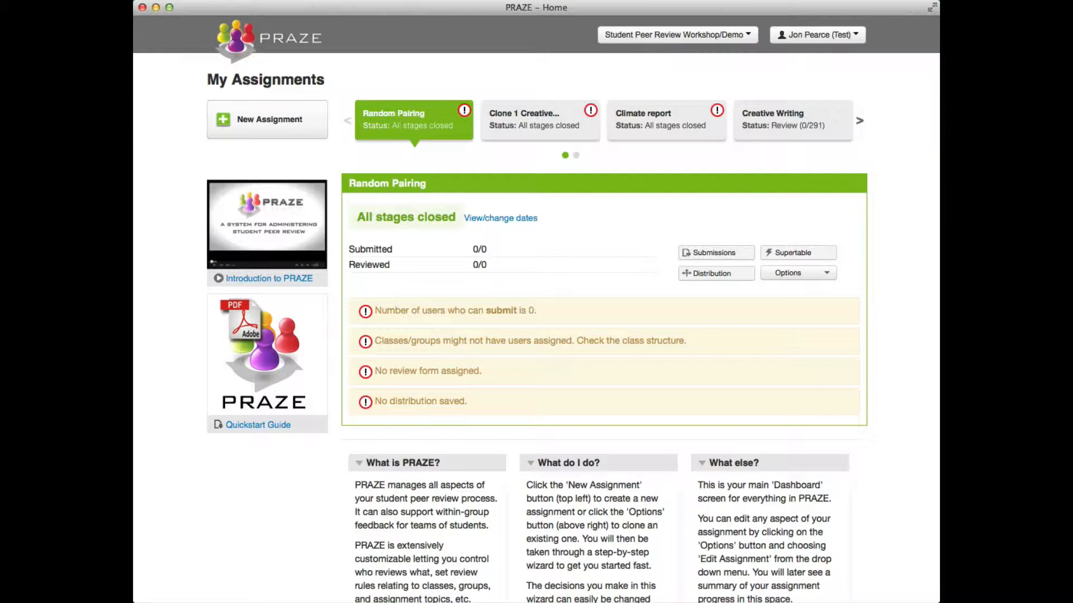
Step: Open the subject's user management page and view the current student list, closing it when done
{"action": "left_click", "coordinate": [705, 36]}
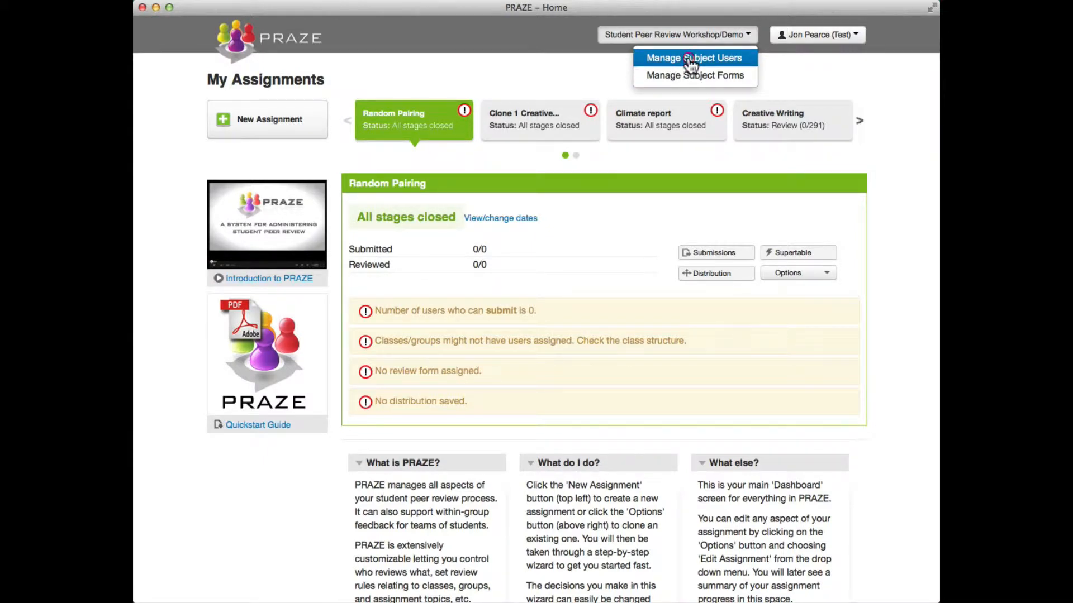
{"action": "left_click", "coordinate": [691, 60]}
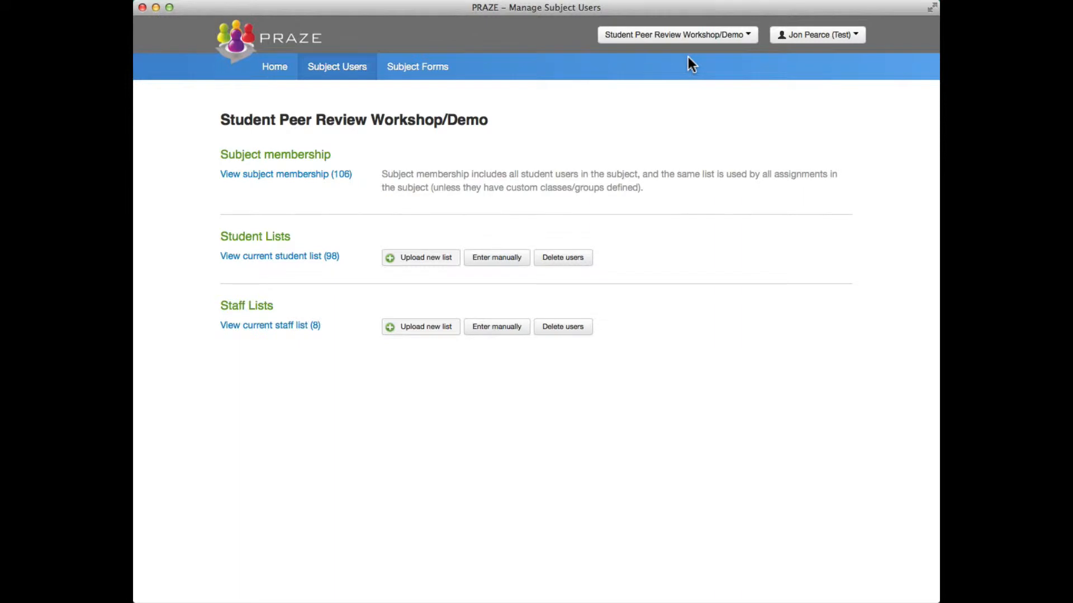
{"action": "left_click", "coordinate": [258, 260]}
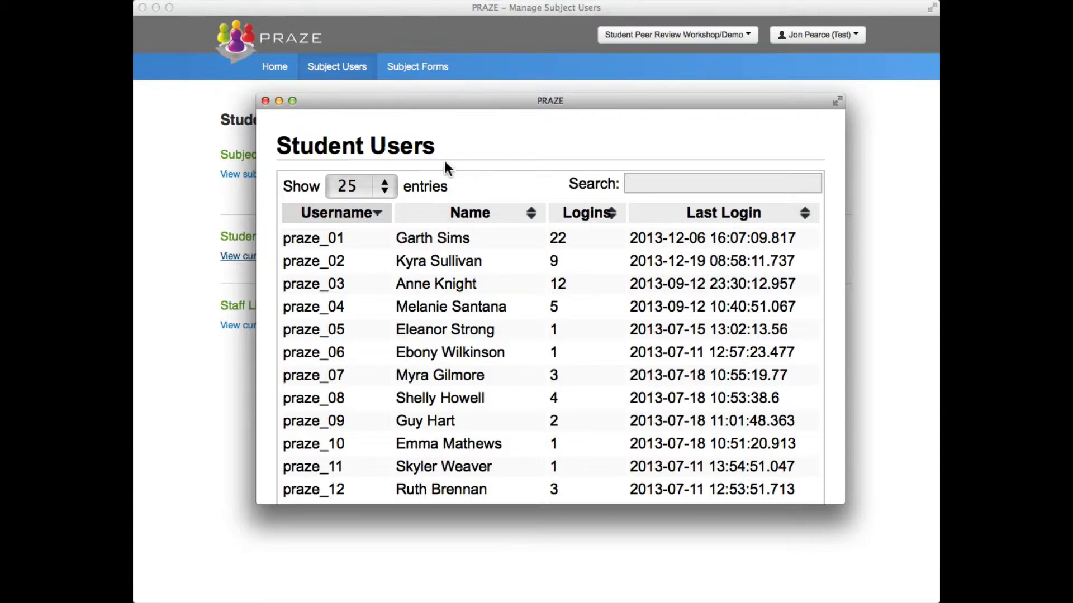
{"action": "left_click", "coordinate": [266, 101]}
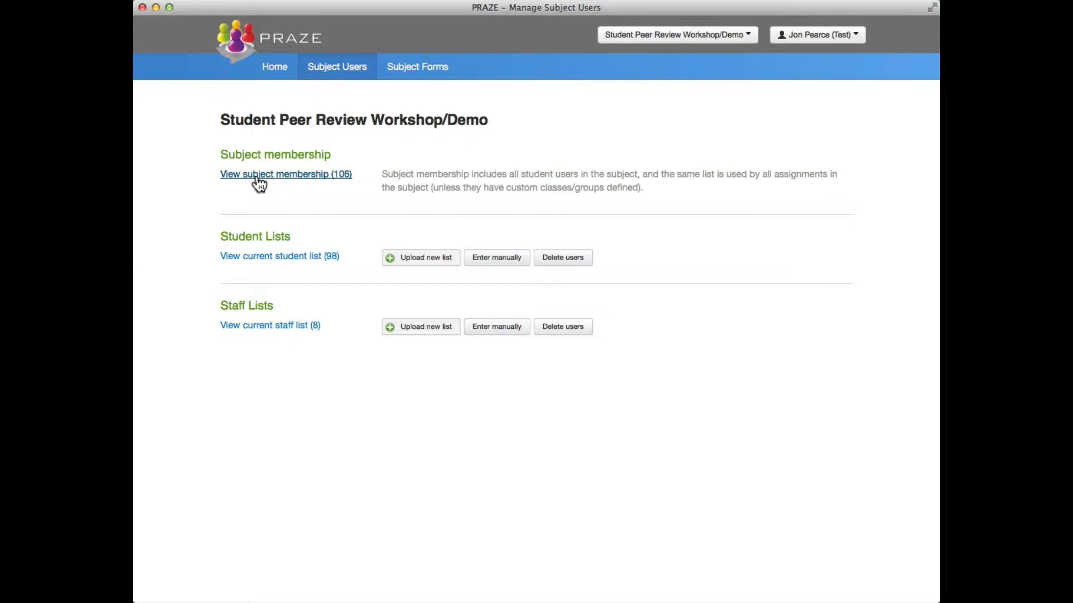
Step: Examine the student list upload form, especially the required column format from Username to Email
{"action": "left_click", "coordinate": [425, 259]}
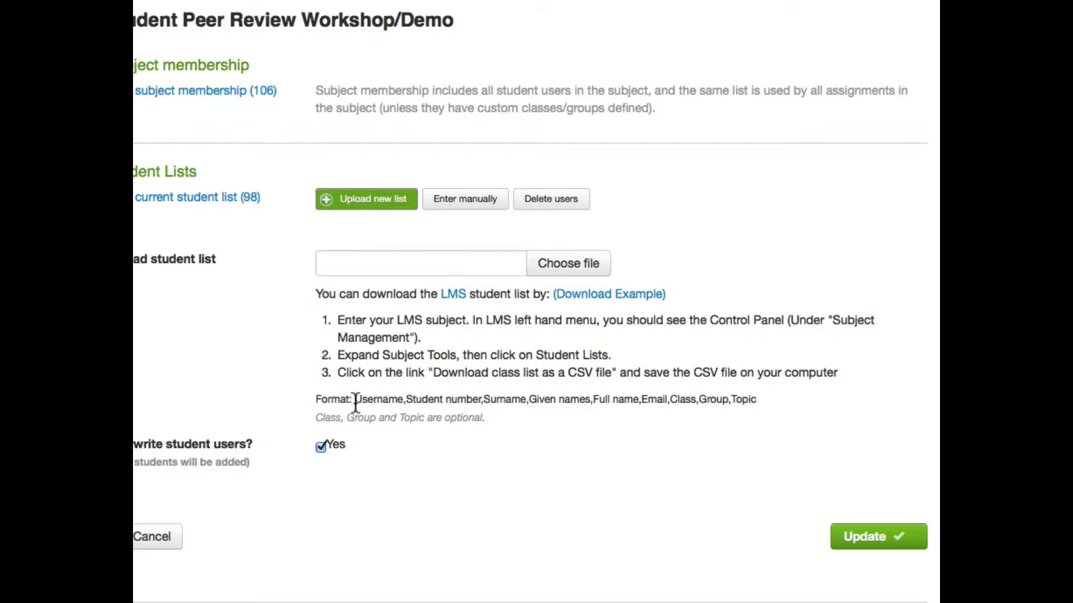
{"action": "left_click_drag", "start_coordinate": [355, 401], "coordinate": [669, 400]}
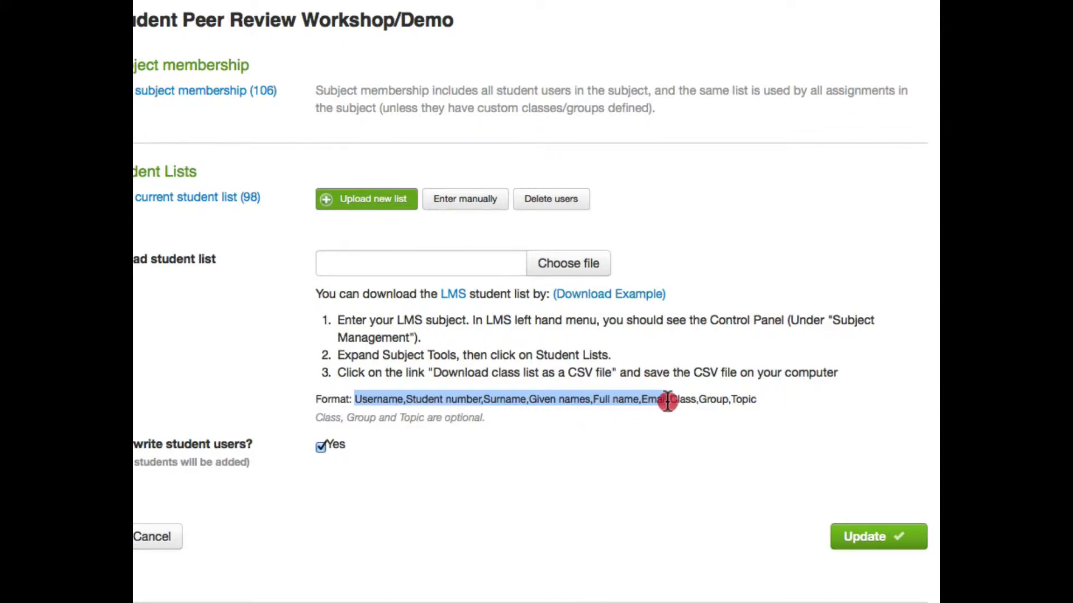
{"action": "mouse_move", "coordinate": [667, 401]}
{"action": "left_mouse_down"}
{"action": "mouse_move", "coordinate": [754, 400]}
{"action": "mouse_move", "coordinate": [670, 401]}
{"action": "left_mouse_up"}
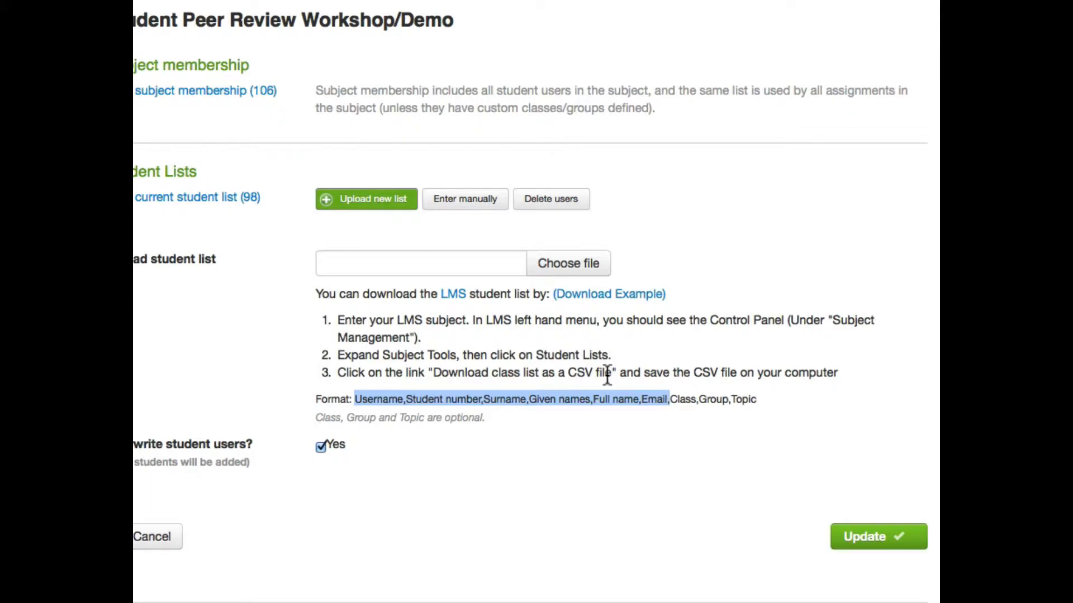
{"action": "left_click", "coordinate": [463, 218]}
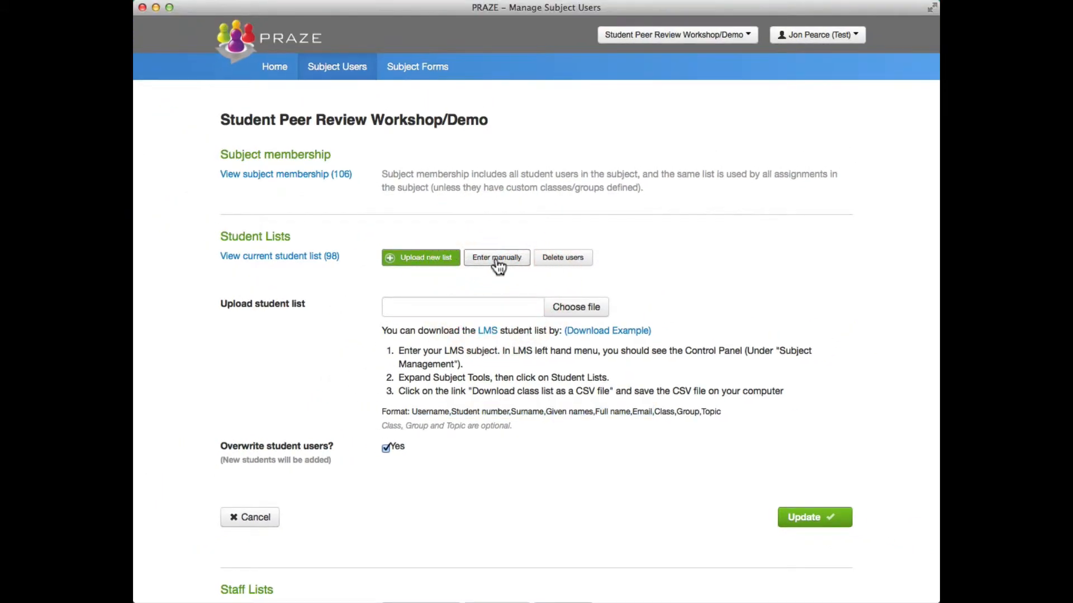
Step: View the manual student entry form and the Delete users list without changing any users
{"action": "left_click", "coordinate": [497, 262]}
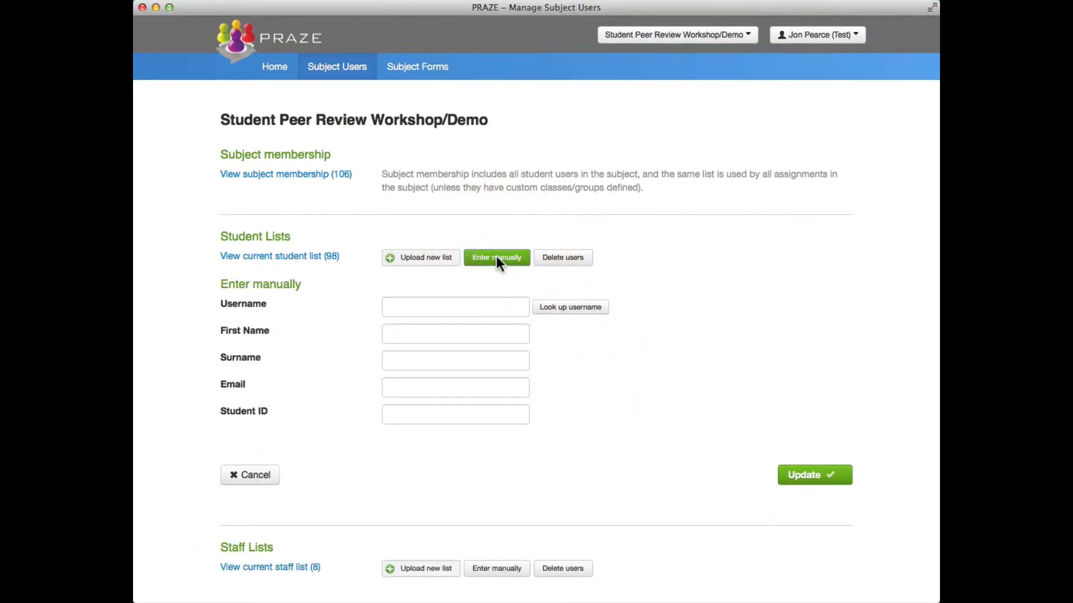
{"action": "left_click", "coordinate": [566, 263]}
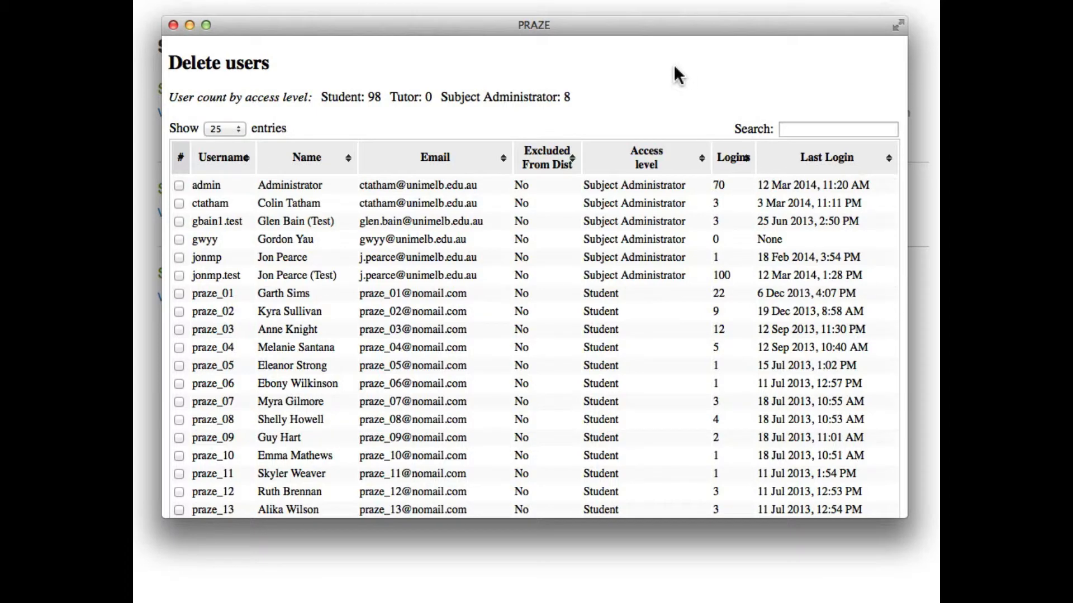
{"action": "left_click", "coordinate": [172, 24]}
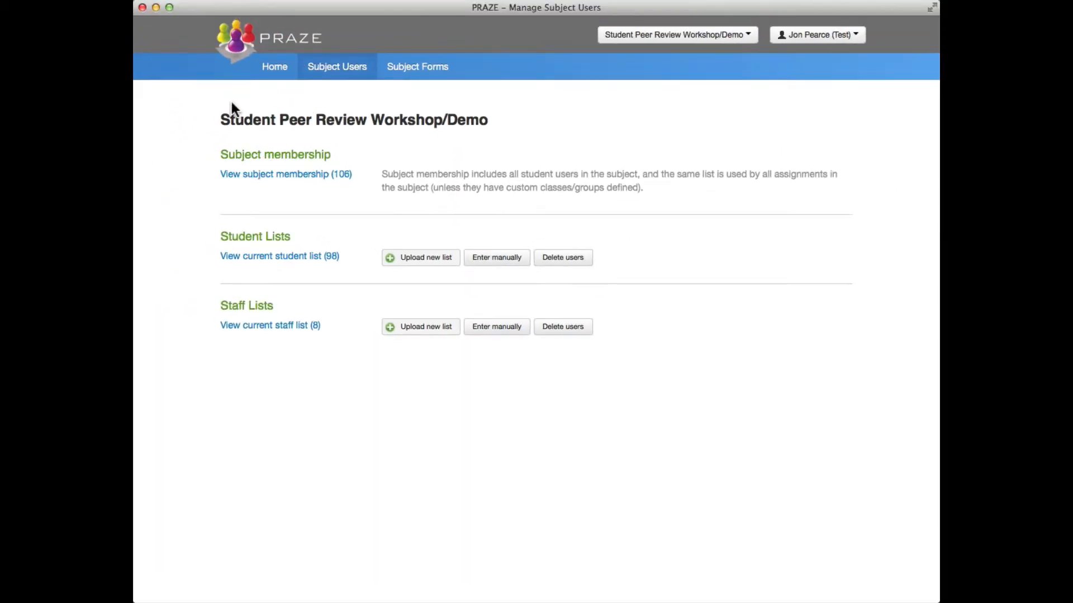
Step: Return to the assignments home page and open the Climate report assignment for editing
{"action": "left_click", "coordinate": [276, 69]}
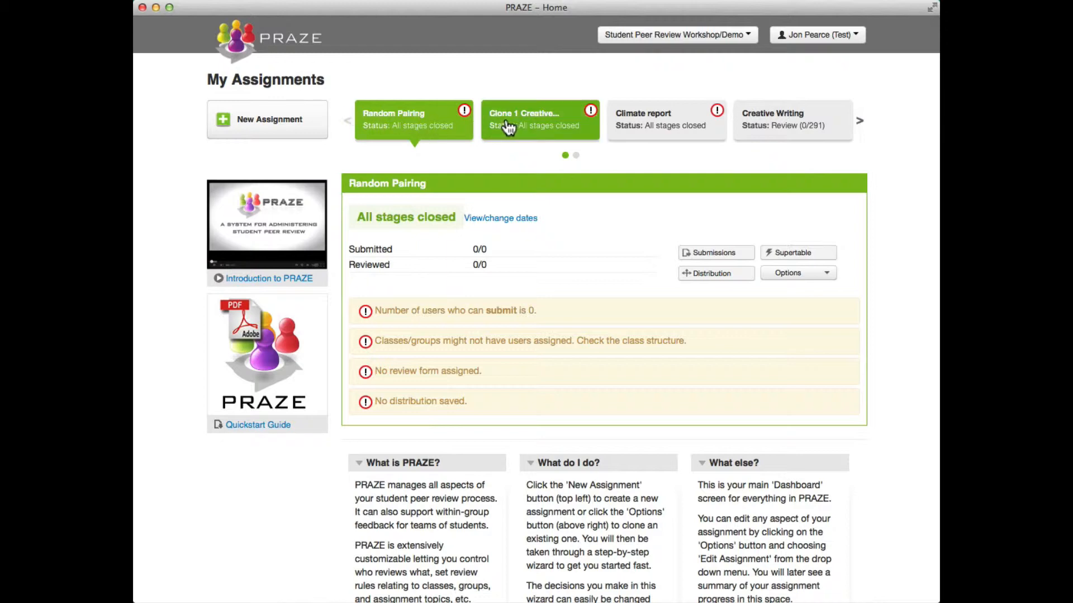
{"action": "left_click", "coordinate": [660, 117]}
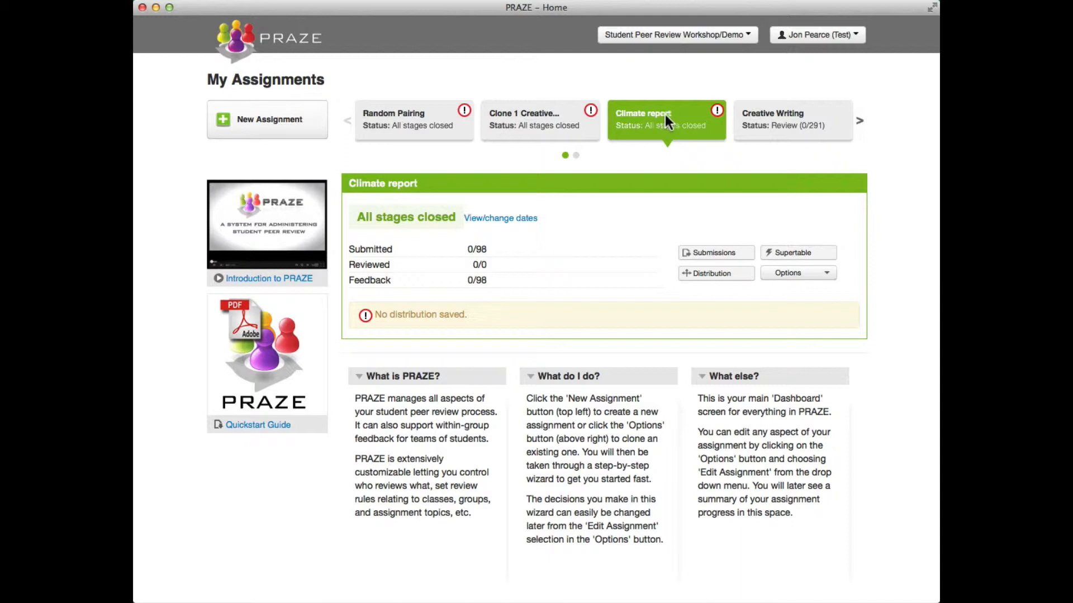
{"action": "left_click", "coordinate": [793, 278]}
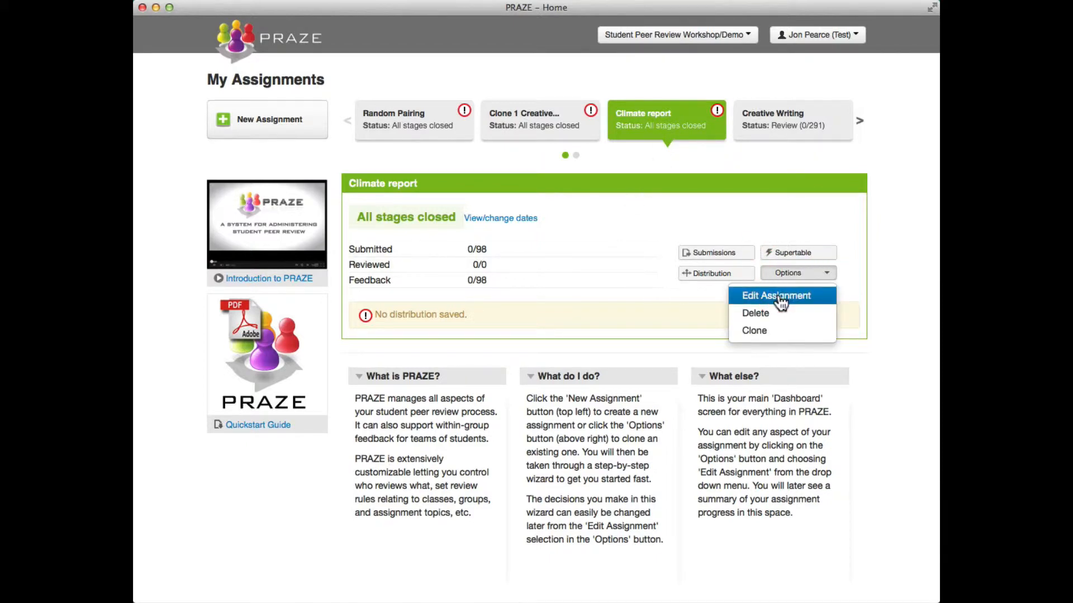
{"action": "left_click", "coordinate": [780, 299]}
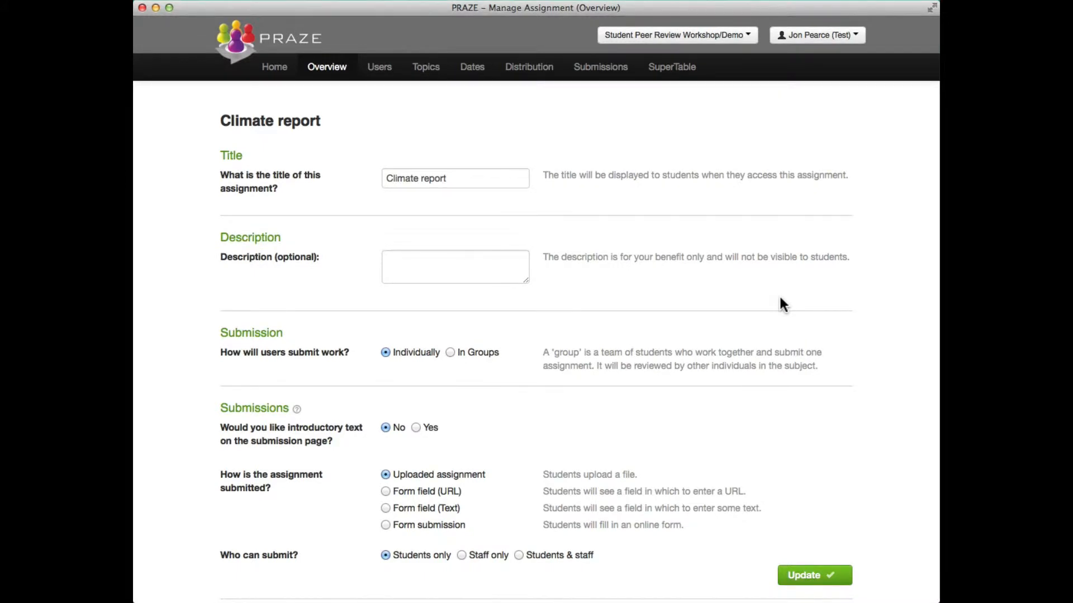
Step: Review the Climate report's overview settings for submissions, reviews, distribution rules and feedback
{"action": "left_click_drag", "start_coordinate": [780, 299], "coordinate": [775, 262]}
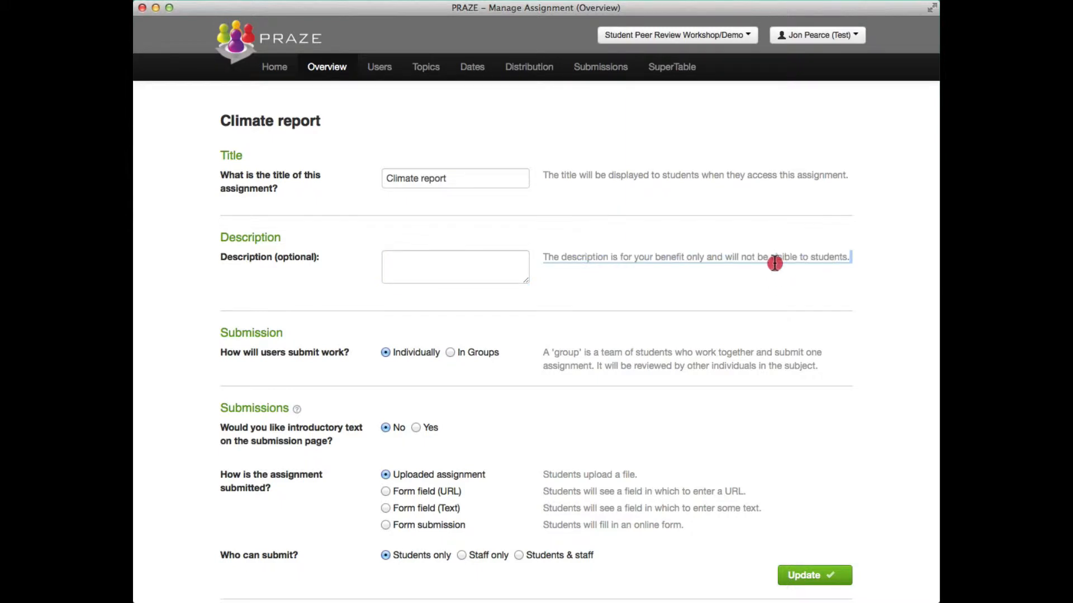
{"action": "scroll", "coordinate": [774, 262], "scroll_direction": "down", "scroll_amount": 5}
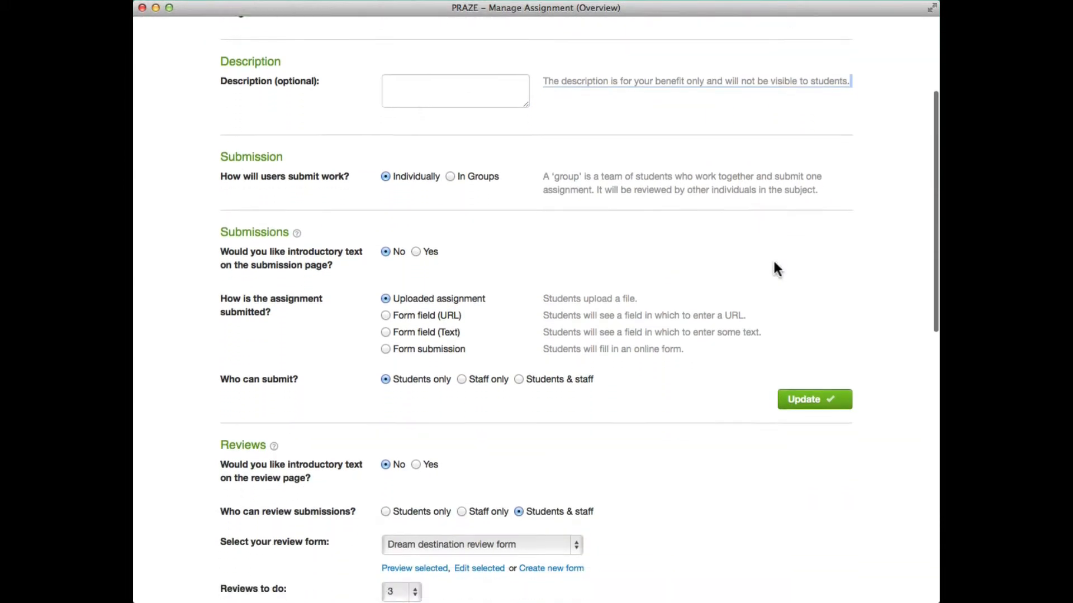
{"action": "scroll", "coordinate": [774, 268], "scroll_direction": "down", "scroll_amount": 10}
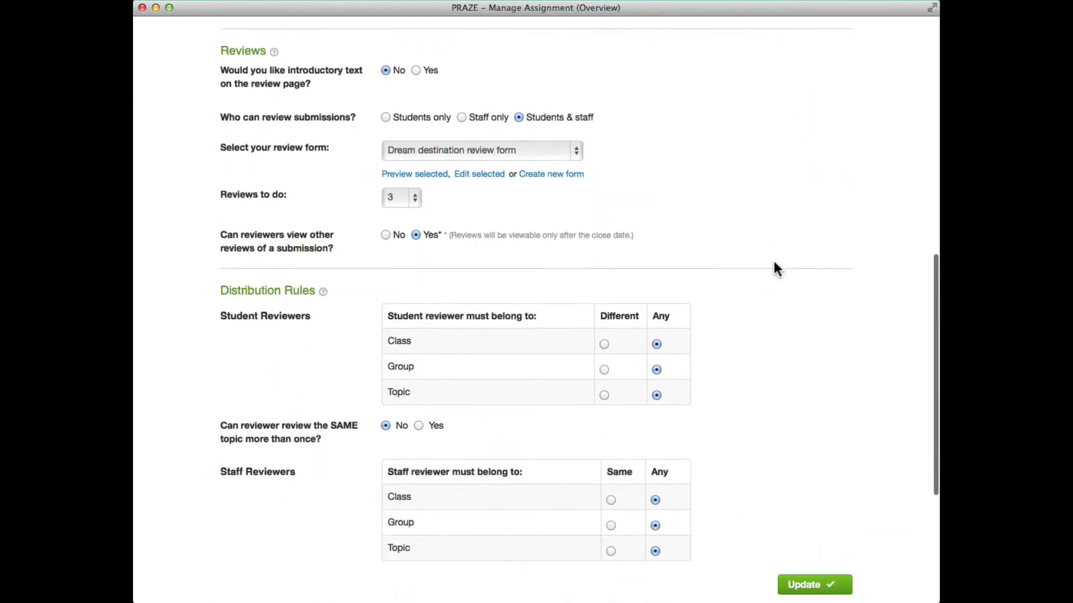
{"action": "scroll", "coordinate": [775, 264], "scroll_direction": "down", "scroll_amount": 7}
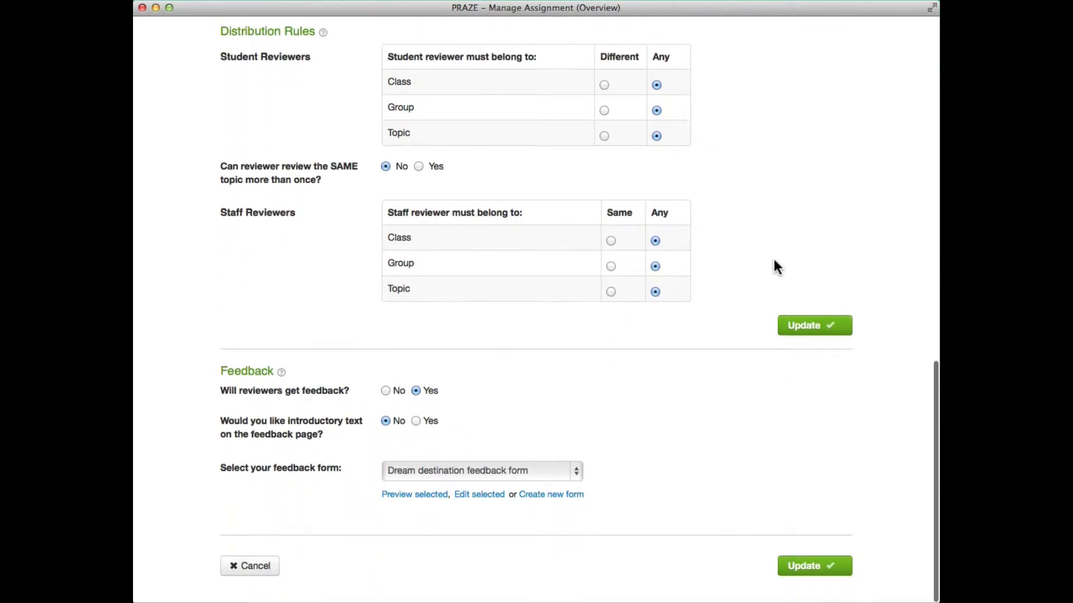
{"action": "scroll", "coordinate": [776, 266], "scroll_direction": "up", "scroll_amount": 7}
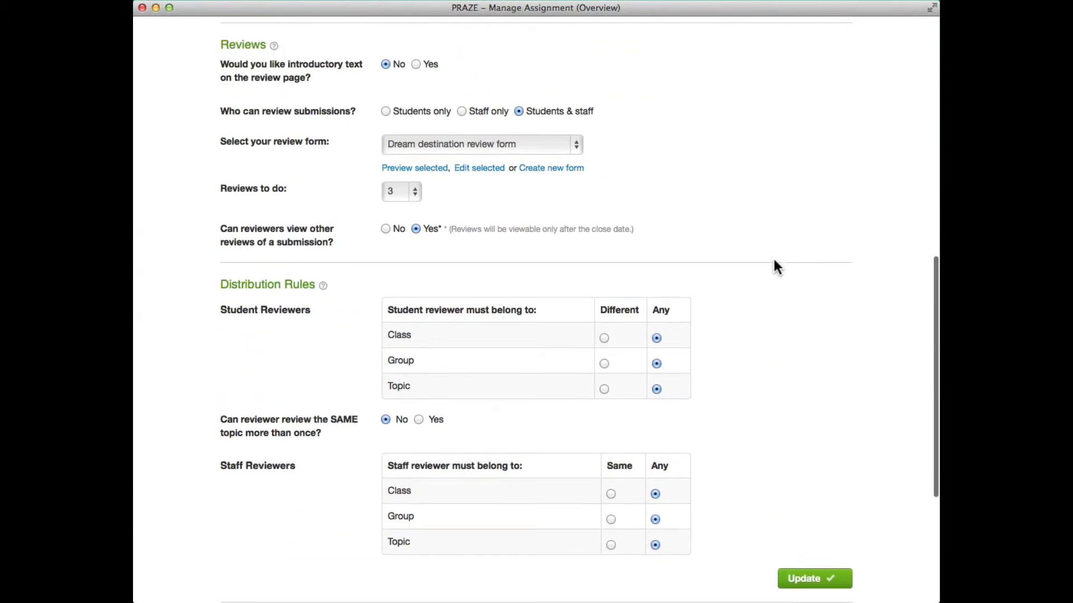
{"action": "scroll", "coordinate": [774, 260], "scroll_direction": "up", "scroll_amount": 18}
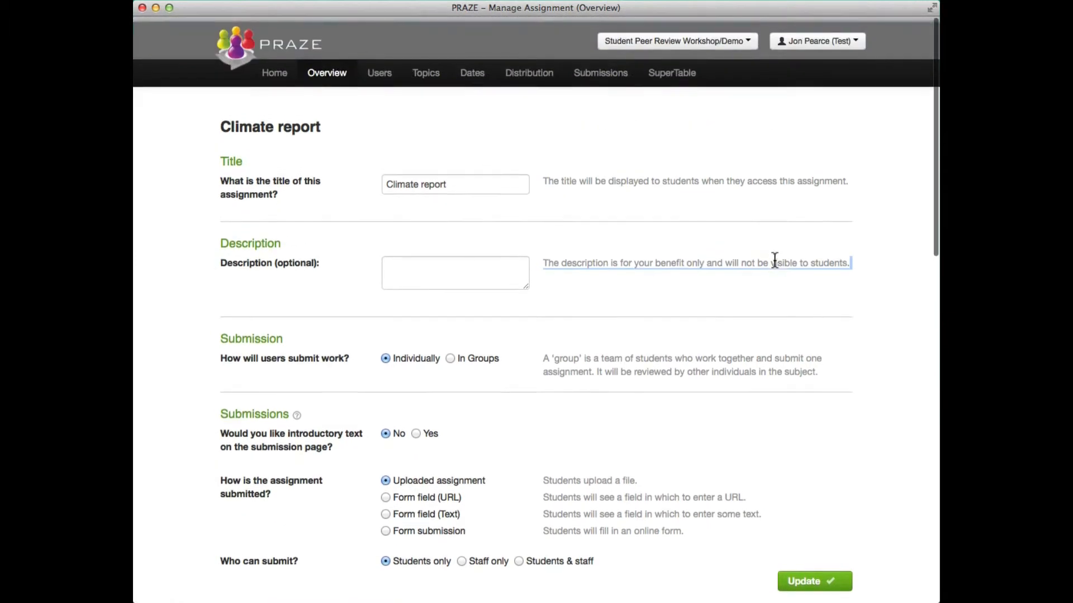
Step: Enable classes or groups for the Climate report's users and choose to enter them manually
{"action": "left_click", "coordinate": [381, 73]}
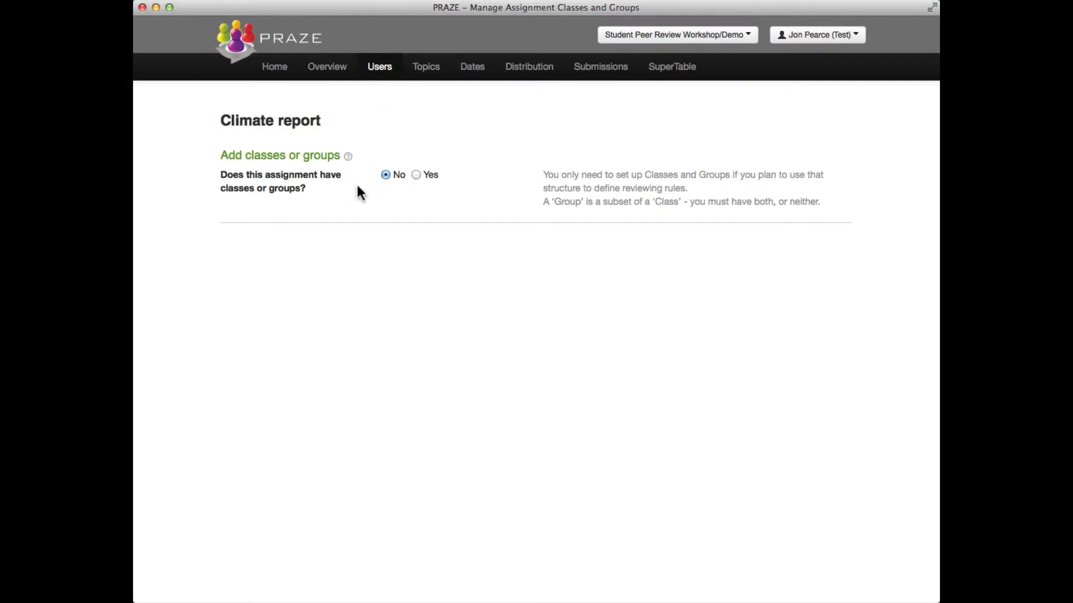
{"action": "left_click", "coordinate": [416, 176]}
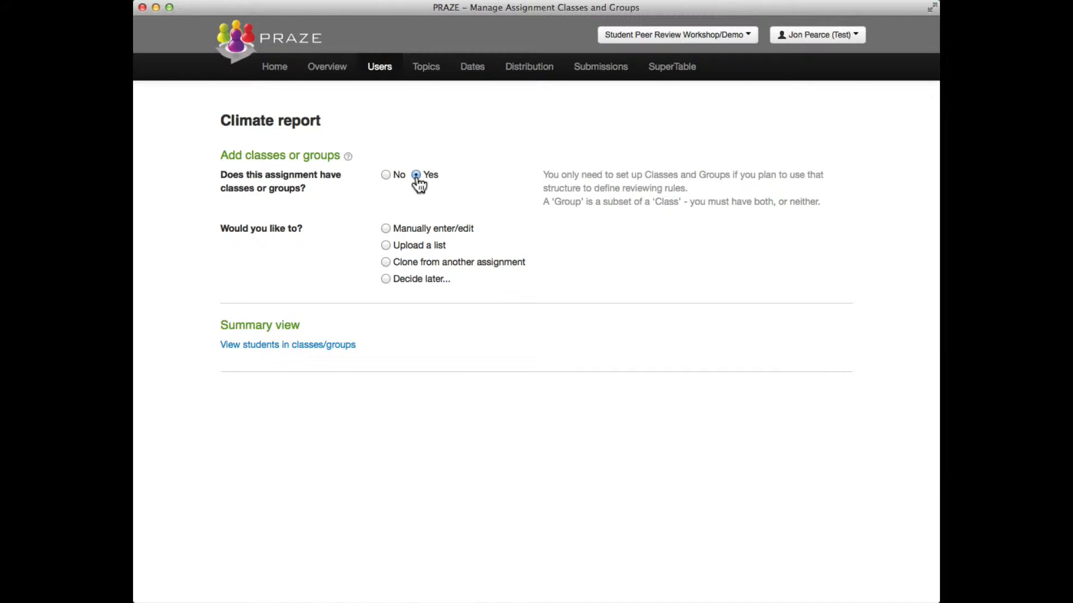
{"action": "left_click", "coordinate": [386, 229]}
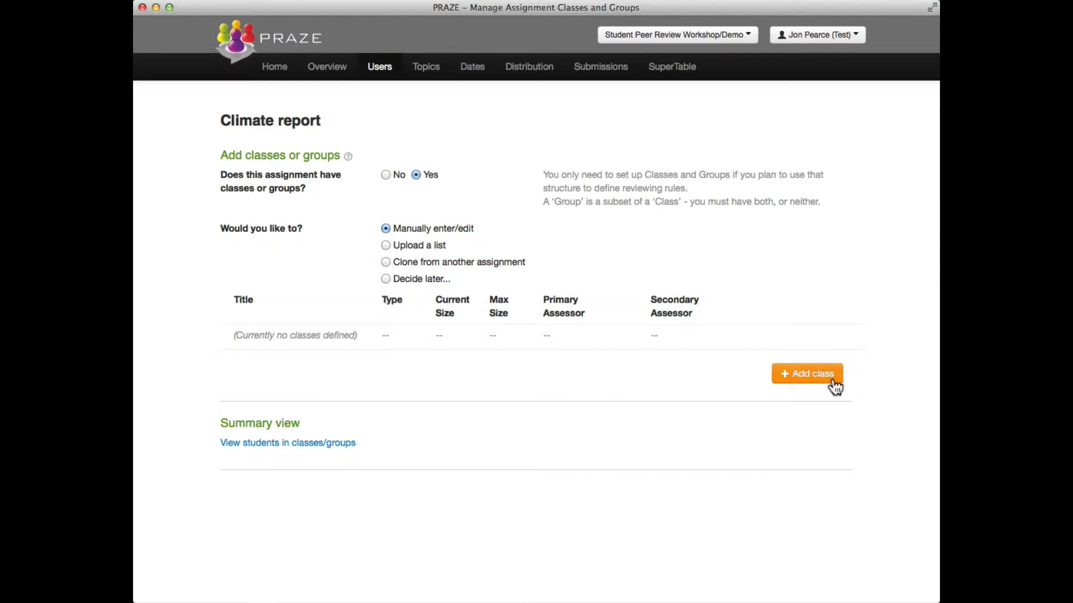
Step: Add a class titled Class 1 with a maximum size of 30
{"action": "left_click", "coordinate": [812, 379]}
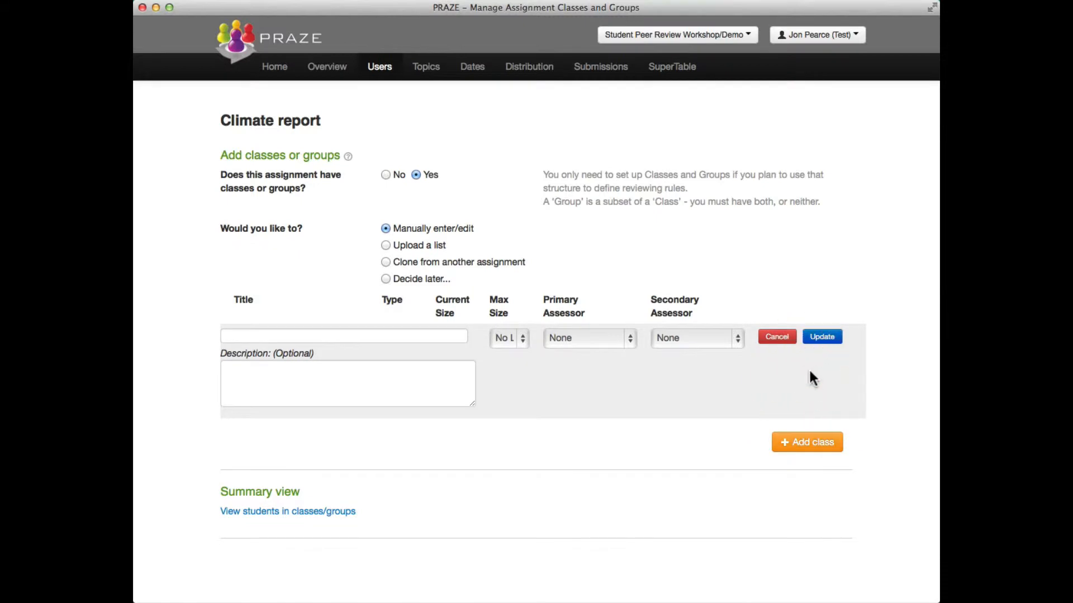
{"action": "left_click", "coordinate": [343, 335]}
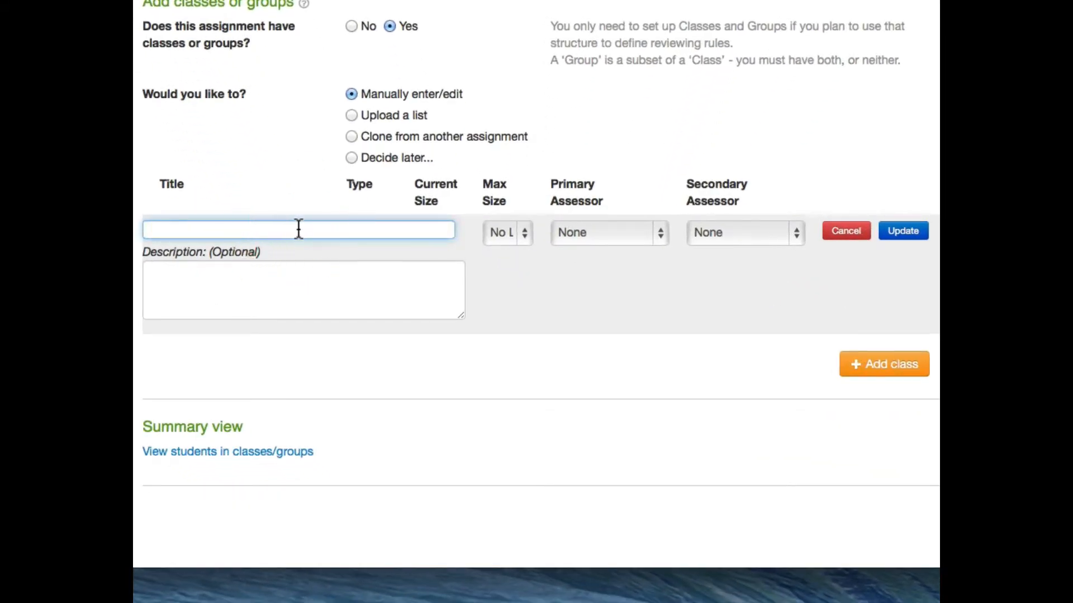
{"action": "type", "text": "Class 1"}
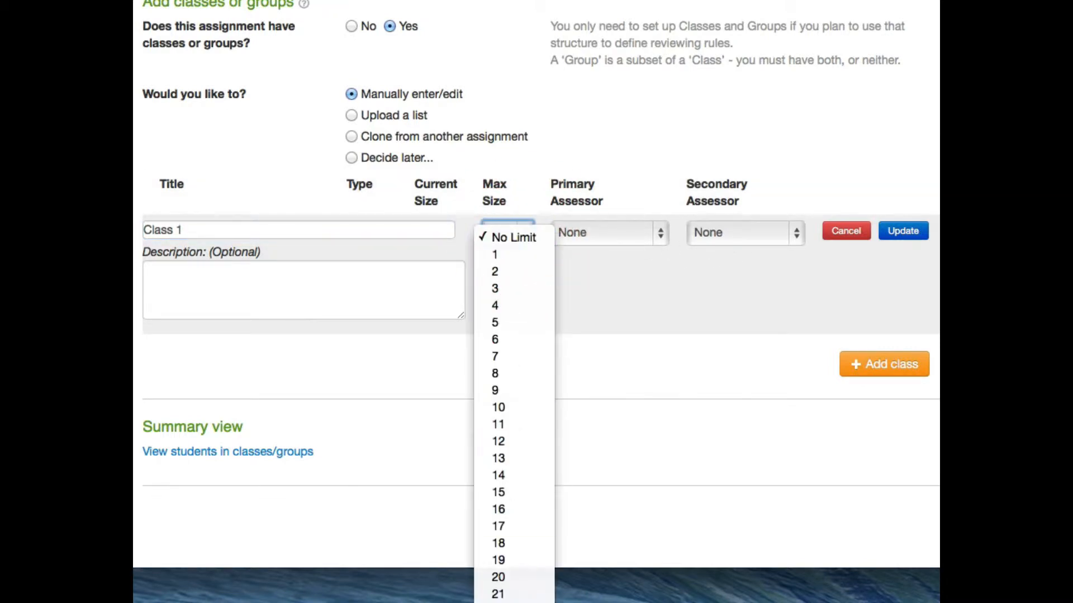
{"action": "left_click", "coordinate": [502, 601]}
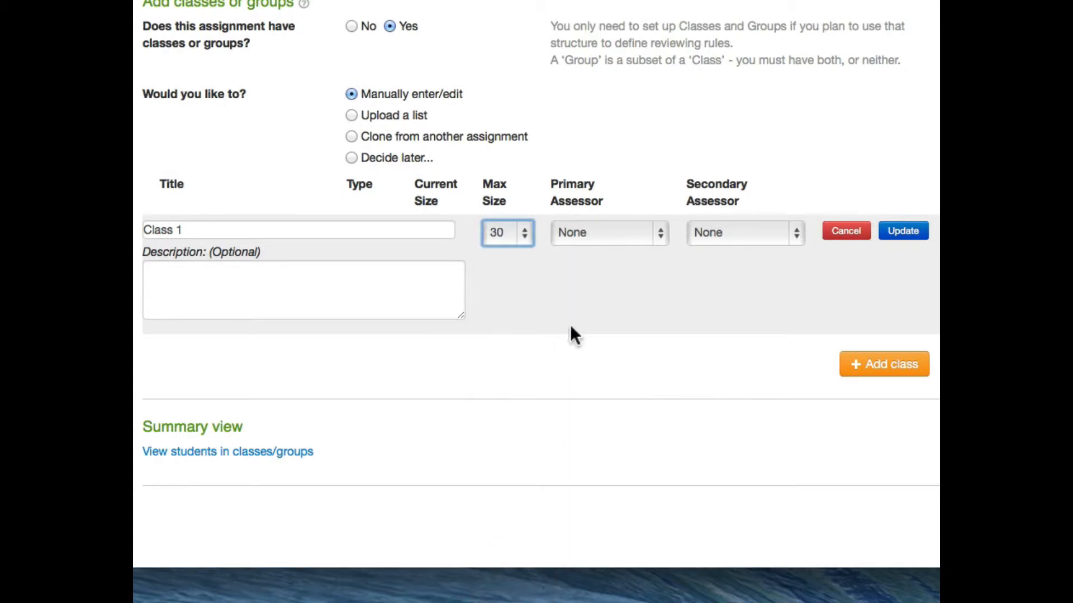
Step: Assign a primary and a secondary assessor to Class 1, leave its description blank and save the class
{"action": "left_click", "coordinate": [660, 239]}
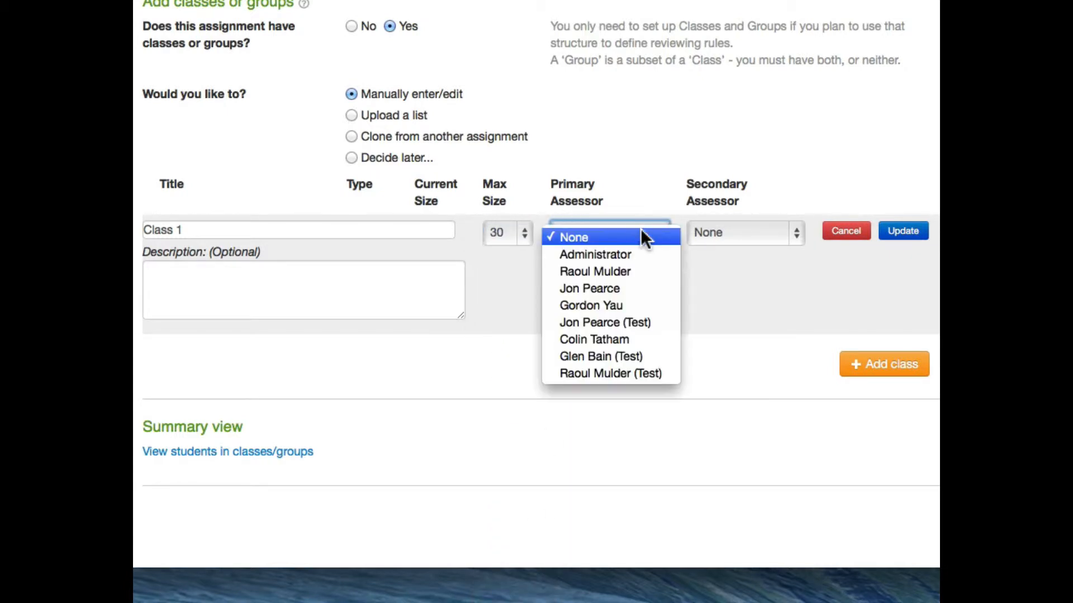
{"action": "left_click", "coordinate": [594, 291]}
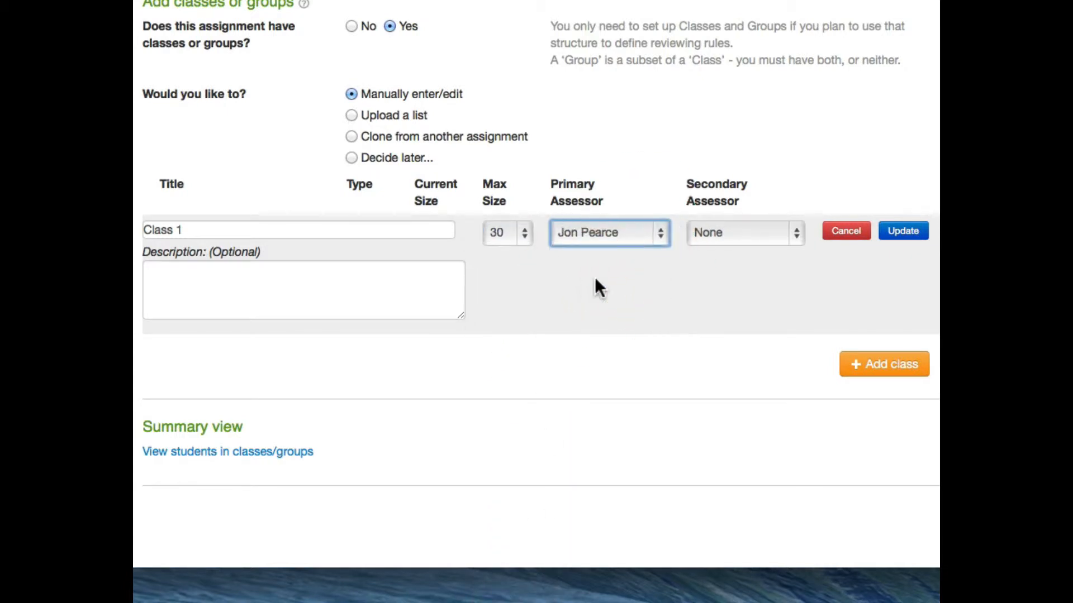
{"action": "left_click", "coordinate": [773, 237]}
{"action": "left_click", "coordinate": [770, 272]}
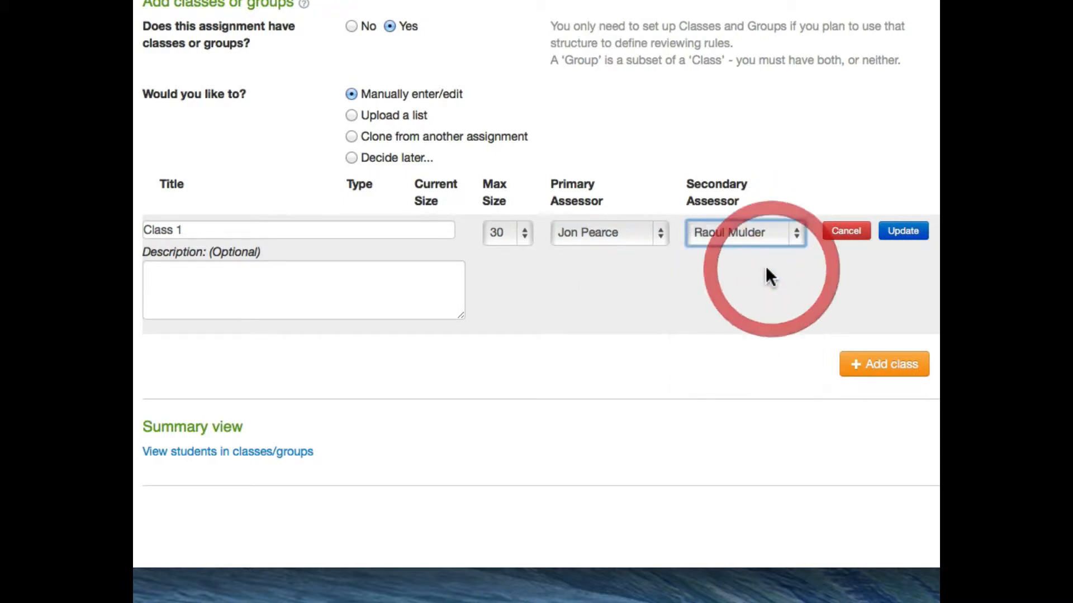
{"action": "left_click", "coordinate": [405, 278]}
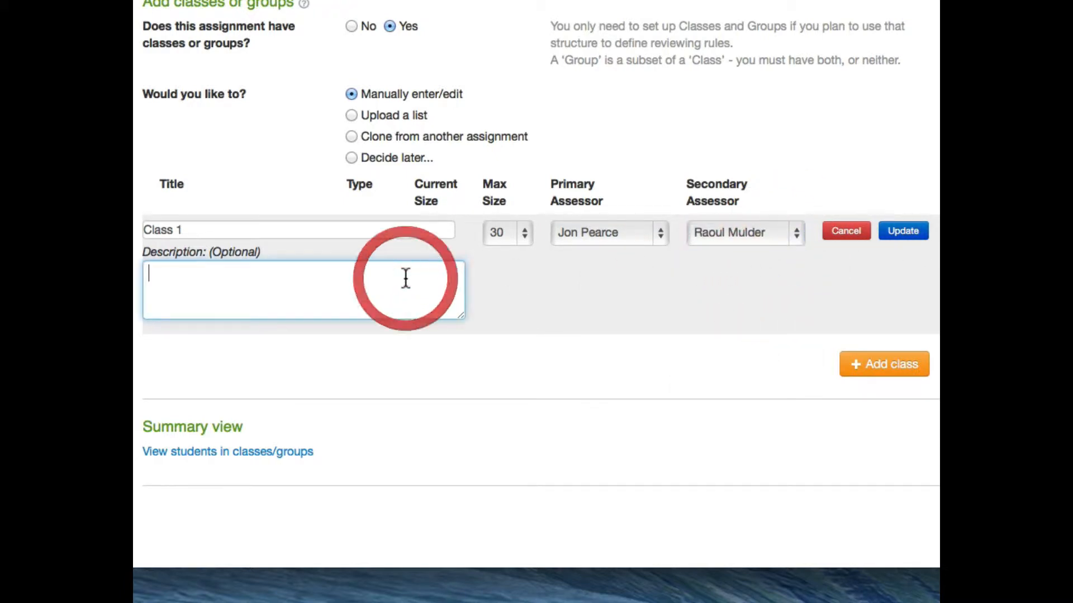
{"action": "left_click", "coordinate": [900, 236]}
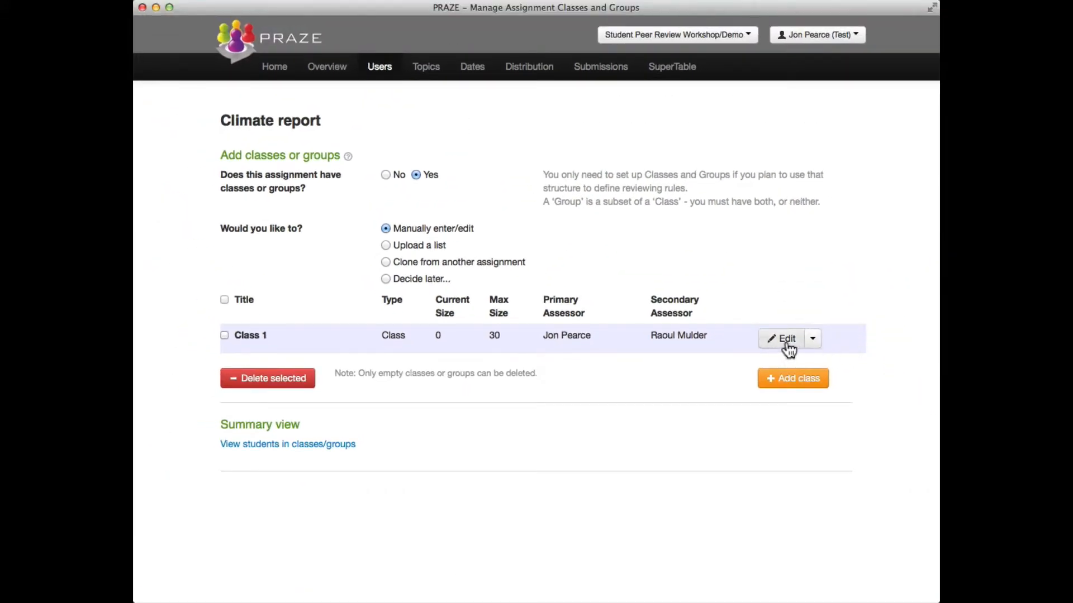
Step: Add a group titled Team 2 under Class 1 with a maximum size of 5
{"action": "left_click", "coordinate": [812, 340]}
{"action": "left_click", "coordinate": [805, 383]}
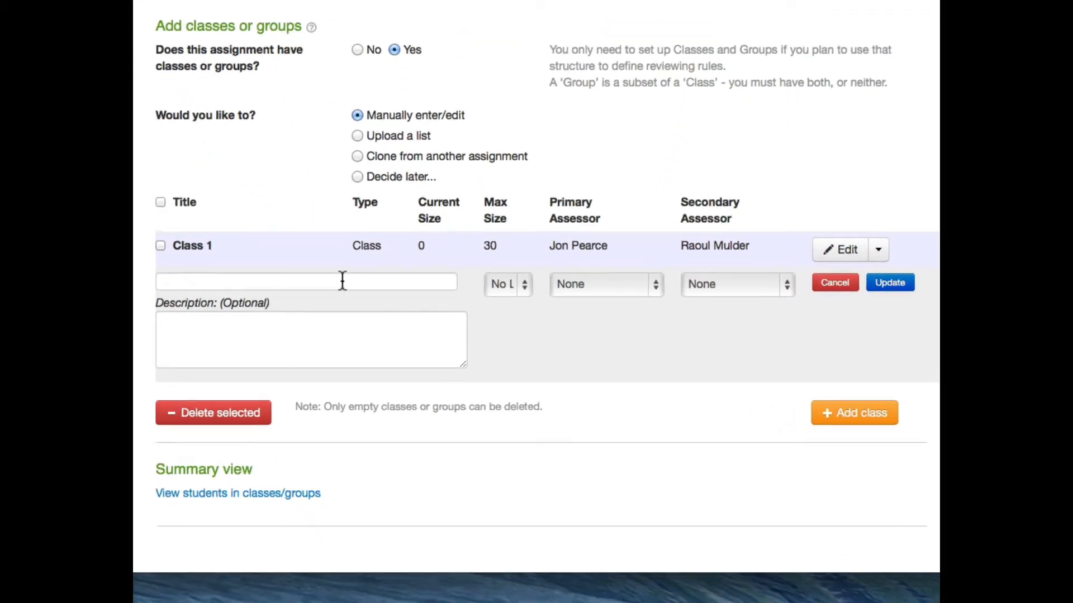
{"action": "left_click", "coordinate": [377, 366]}
{"action": "type", "text": "Team 2"}
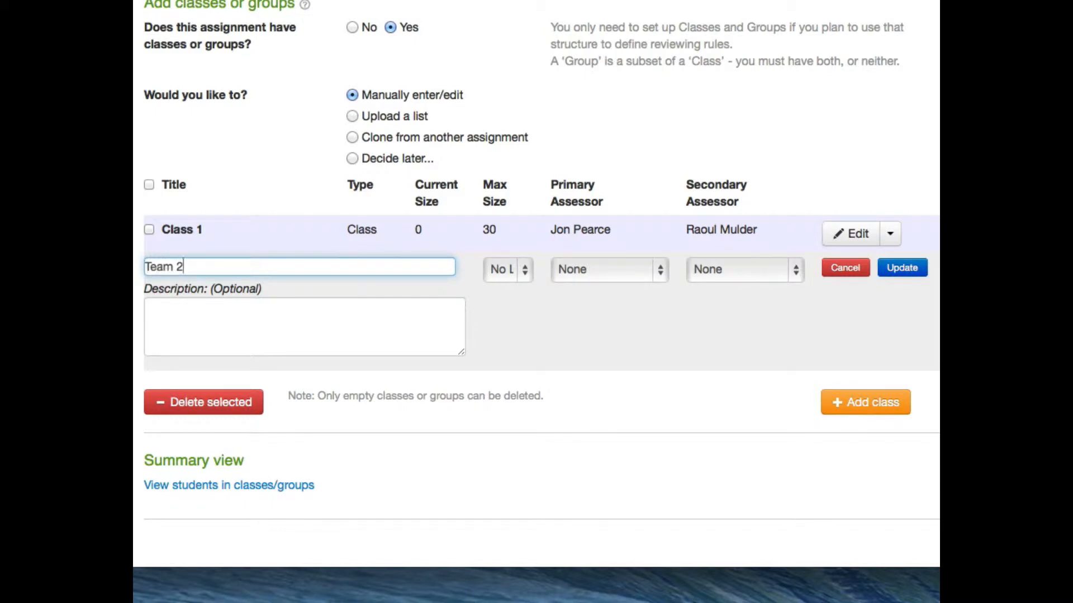
{"action": "left_click", "coordinate": [522, 272]}
{"action": "left_click", "coordinate": [509, 359]}
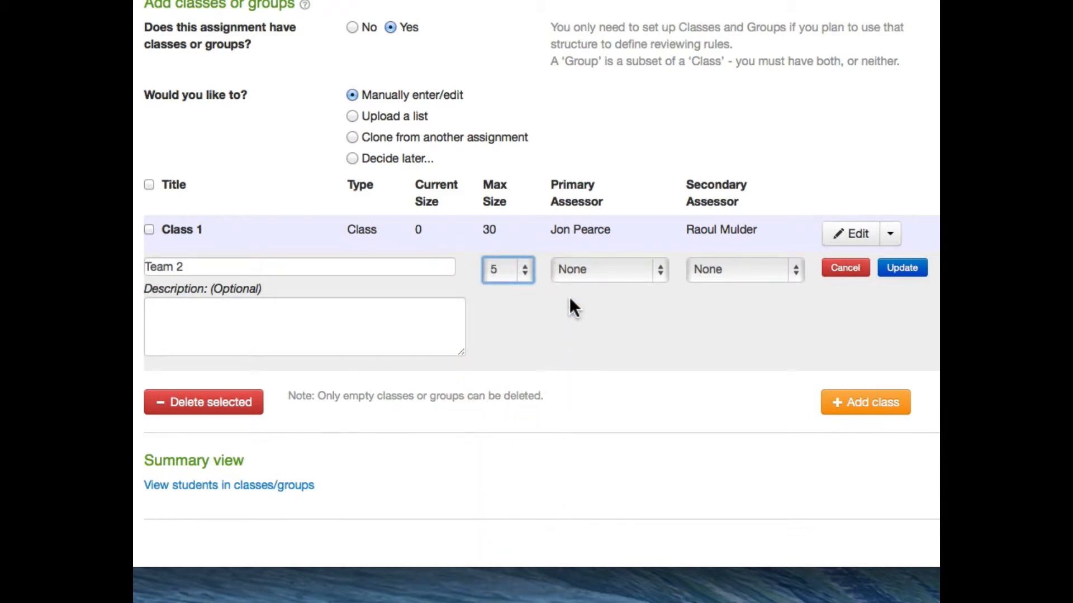
Step: Assign Team 2 the same primary and secondary assessors as Class 1 and save the group
{"action": "left_click", "coordinate": [657, 273]}
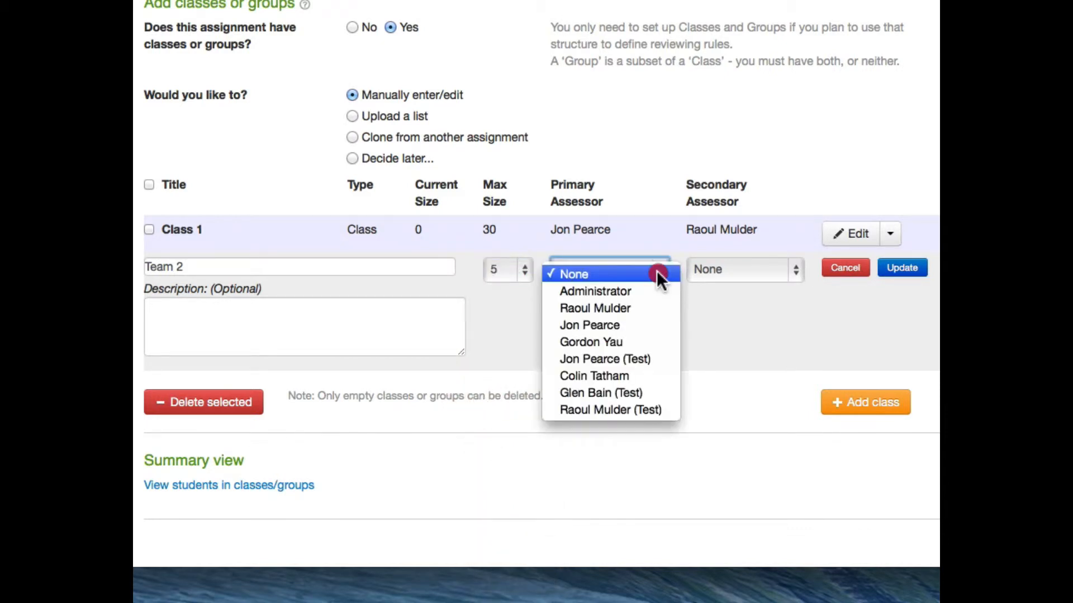
{"action": "left_click", "coordinate": [608, 323]}
{"action": "left_click", "coordinate": [759, 273]}
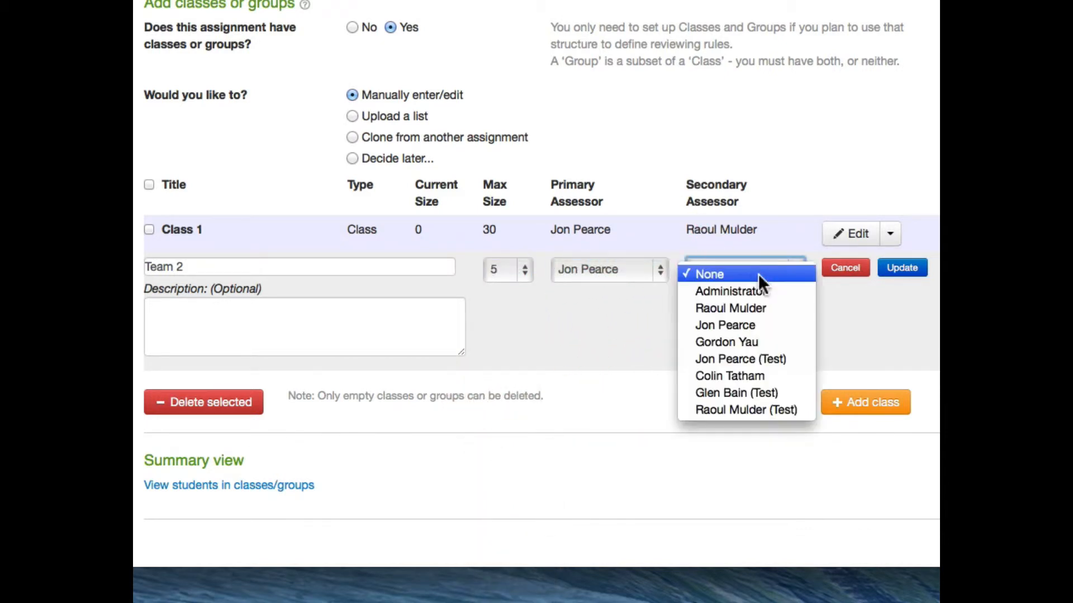
{"action": "left_click", "coordinate": [747, 307]}
{"action": "left_click", "coordinate": [900, 271]}
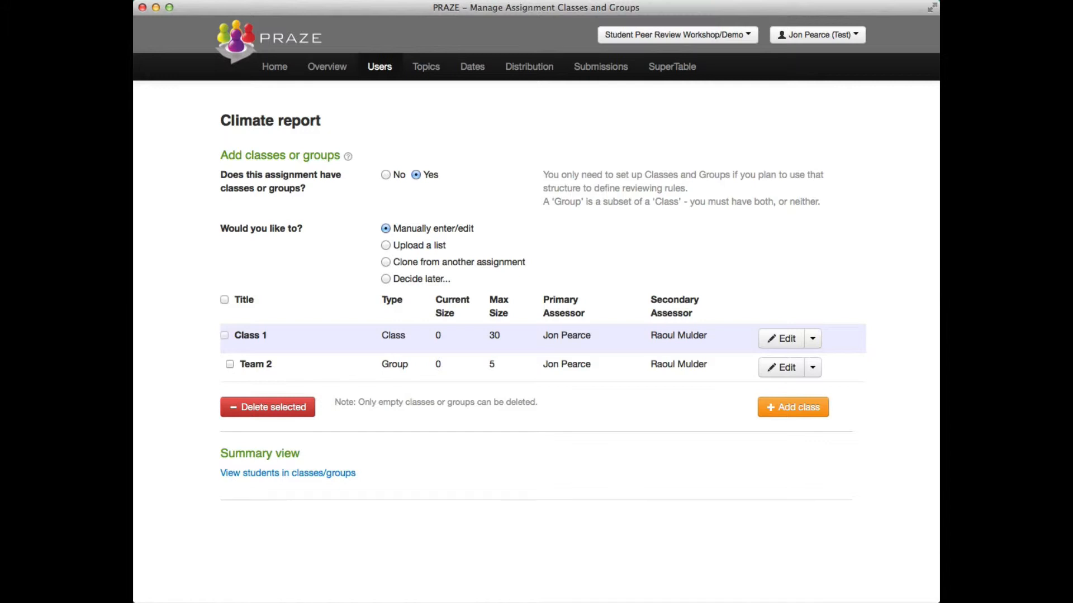
Step: Add the first 19 available students to Class 1, save the membership and close the membership window
{"action": "left_click", "coordinate": [814, 343]}
{"action": "left_click", "coordinate": [813, 363]}
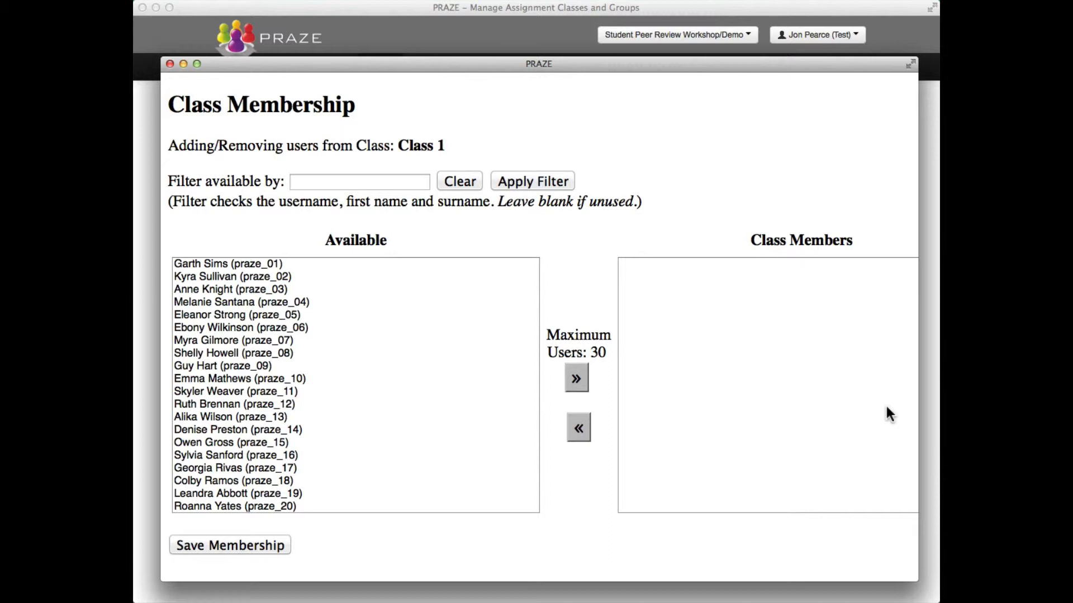
{"action": "left_click", "coordinate": [234, 263]}
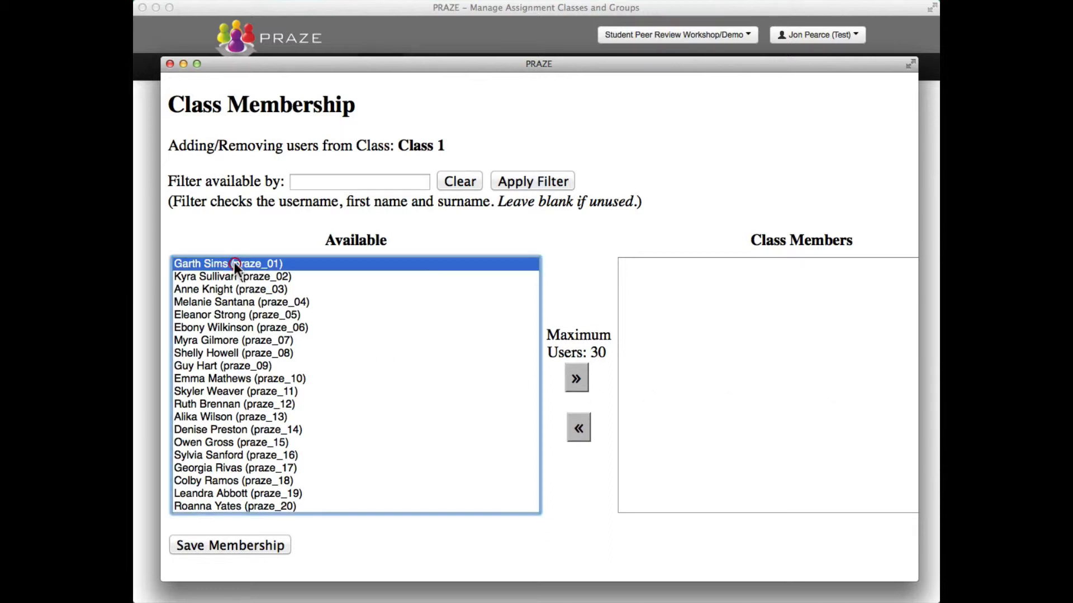
{"action": "left_click", "coordinate": [208, 493], "text": "shift"}
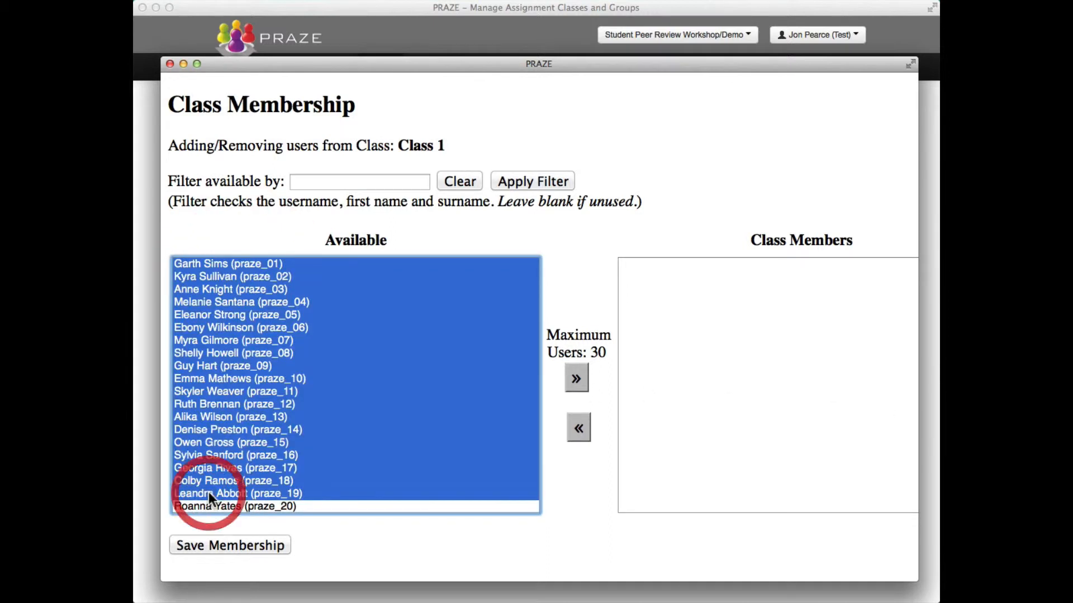
{"action": "left_click", "coordinate": [577, 378]}
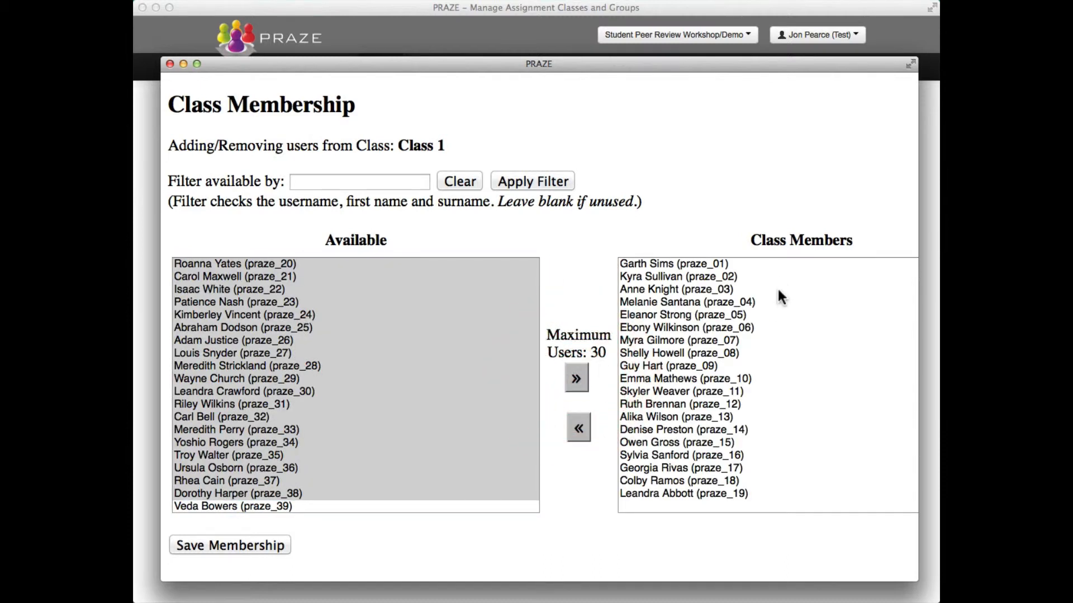
{"action": "left_click", "coordinate": [225, 544]}
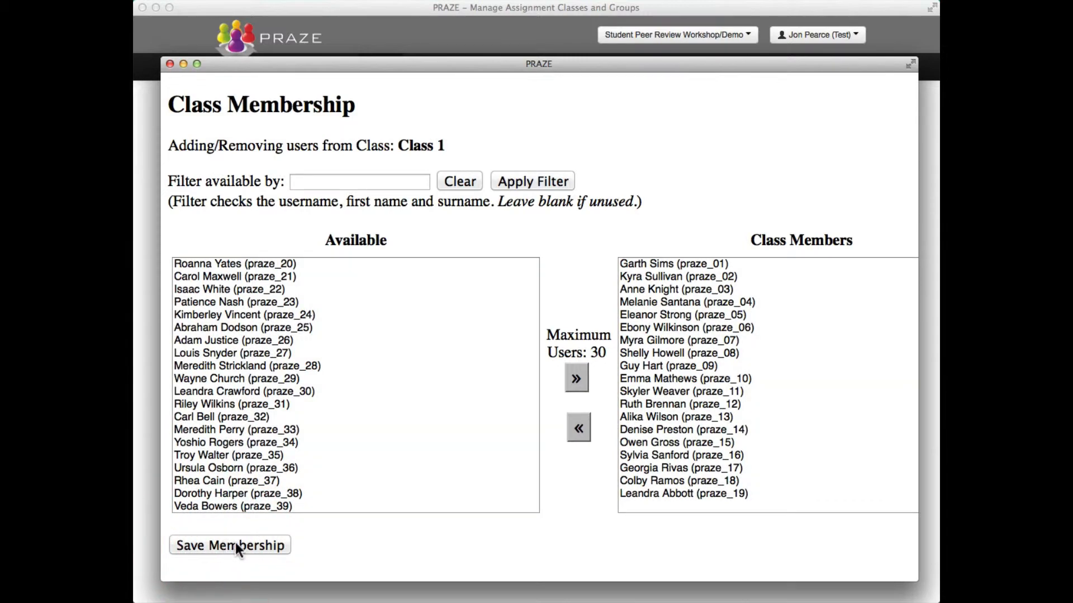
{"action": "left_click", "coordinate": [170, 63]}
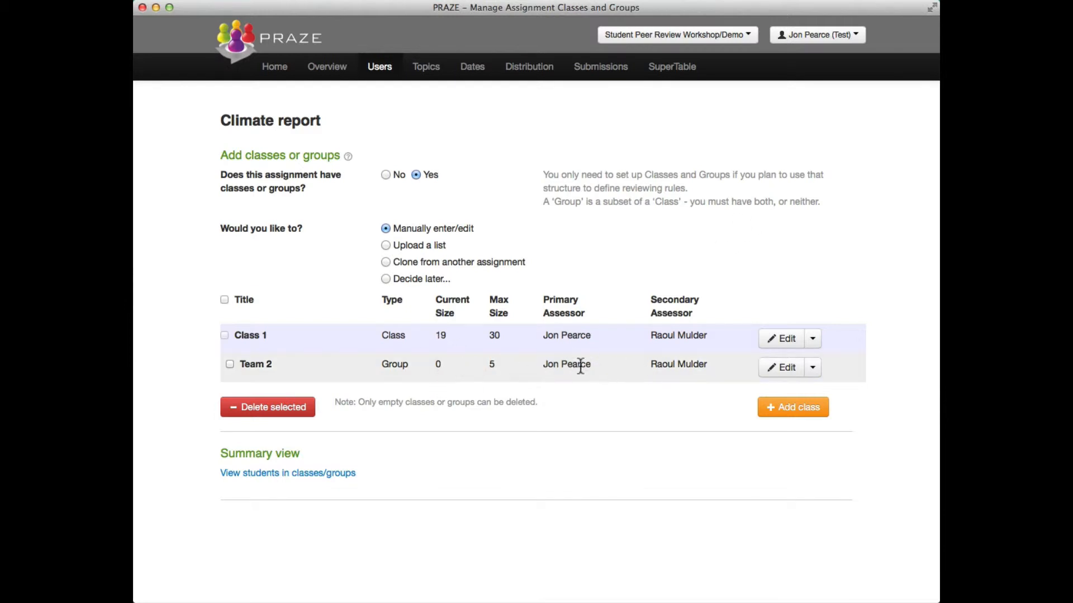
Step: Add the first five available students to Team 2, save the membership and close the membership window
{"action": "left_click", "coordinate": [812, 367]}
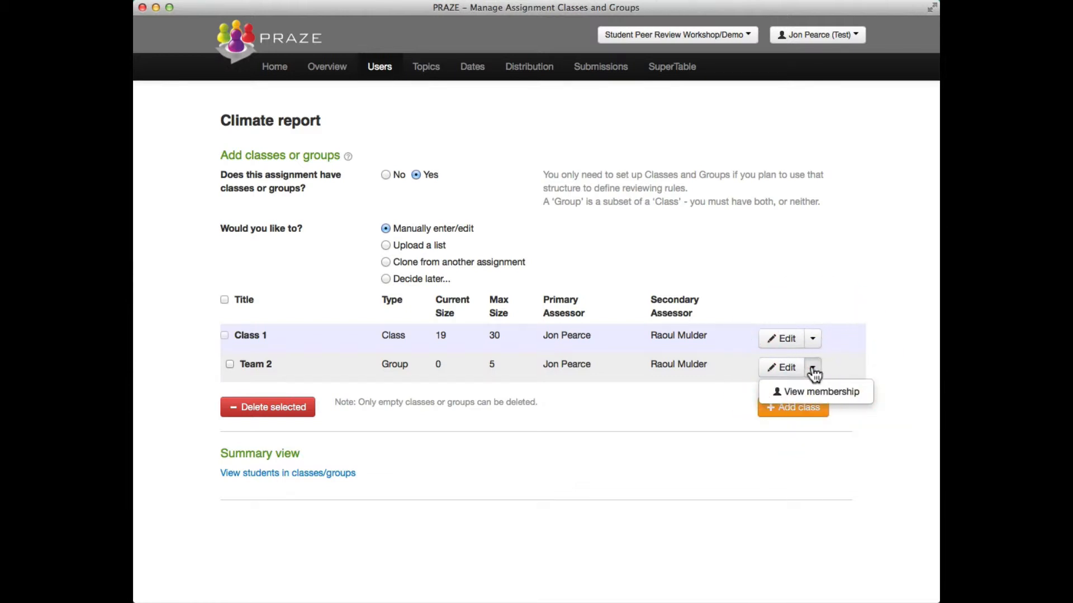
{"action": "left_click", "coordinate": [807, 393]}
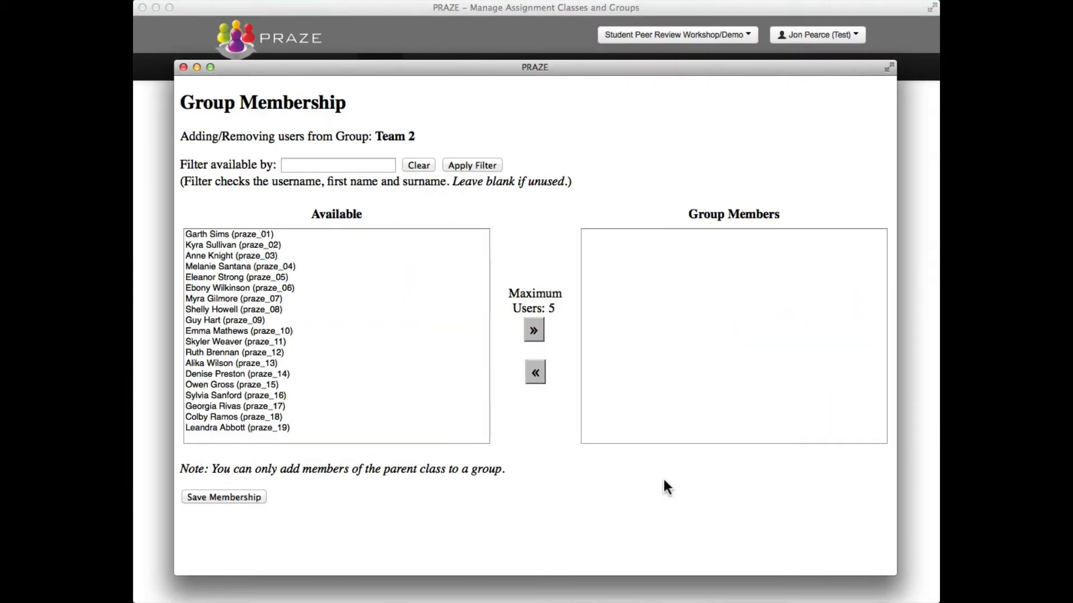
{"action": "left_click", "coordinate": [268, 234]}
{"action": "left_click", "coordinate": [267, 278], "text": "shift"}
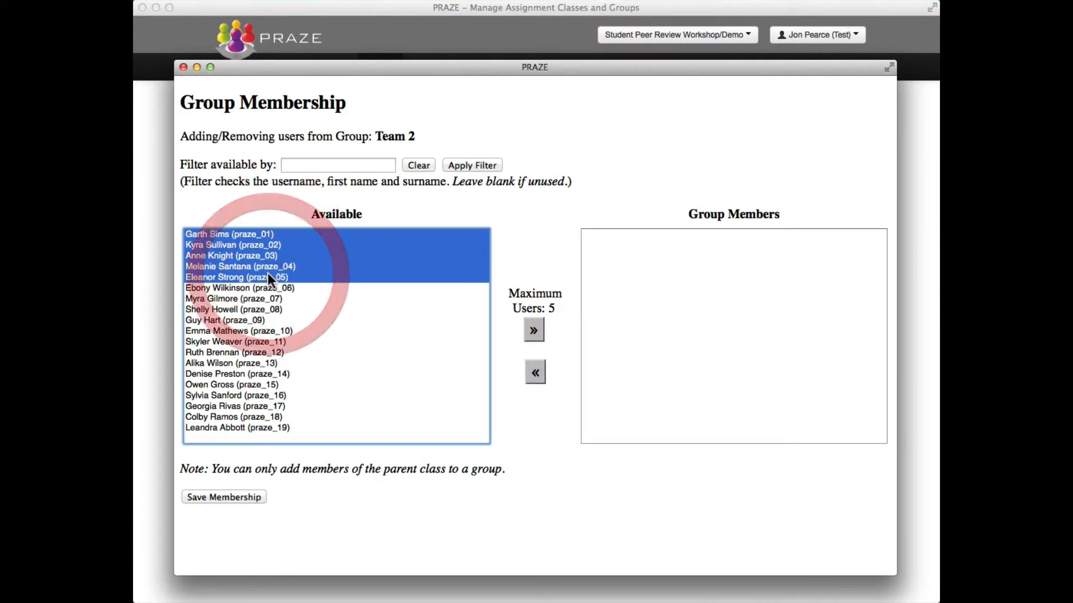
{"action": "left_click", "coordinate": [535, 330]}
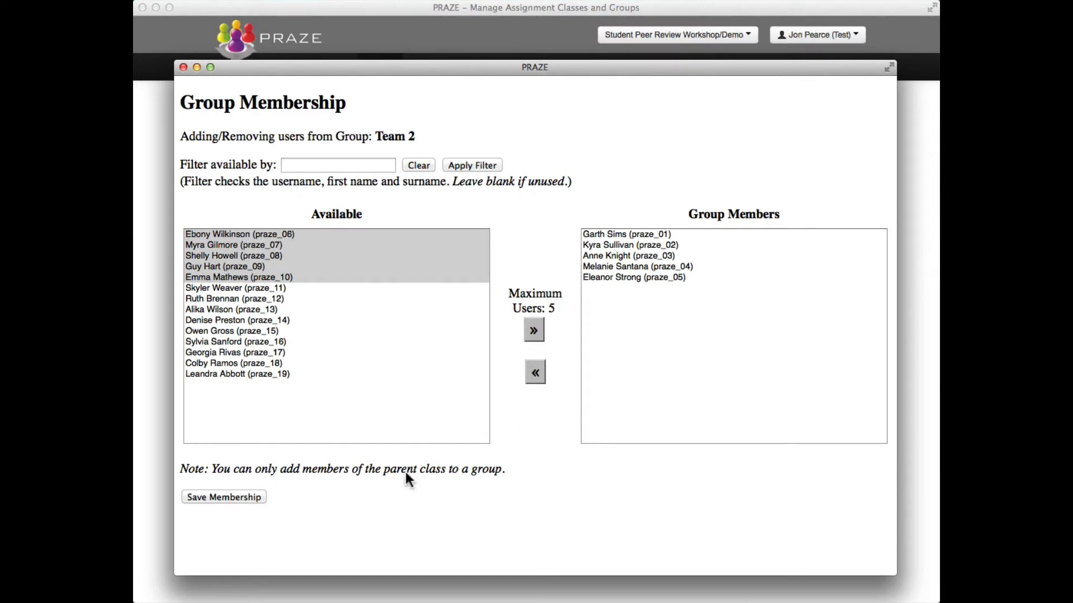
{"action": "left_click", "coordinate": [248, 497]}
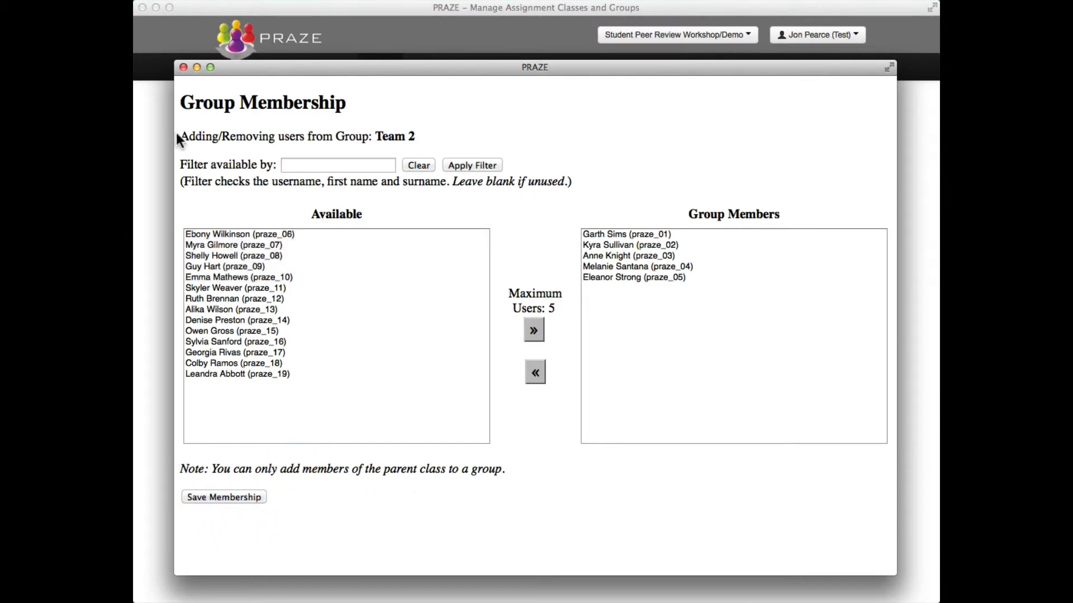
{"action": "left_click", "coordinate": [183, 67]}
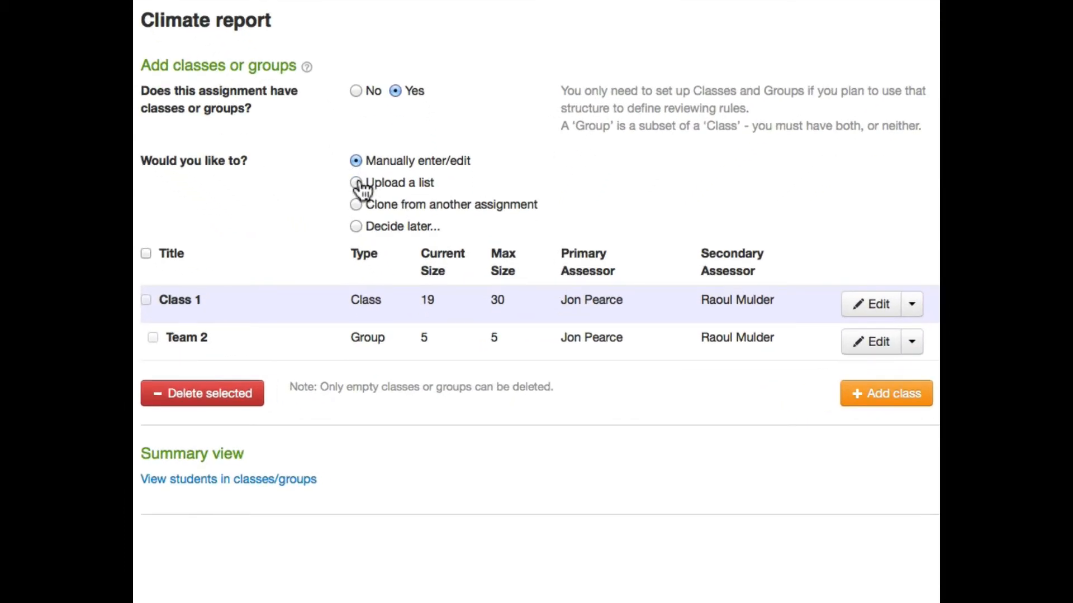
Step: Choose to add classes and groups by uploading a list and highlight the required Username, Class Name, Group Name format
{"action": "left_click", "coordinate": [358, 184]}
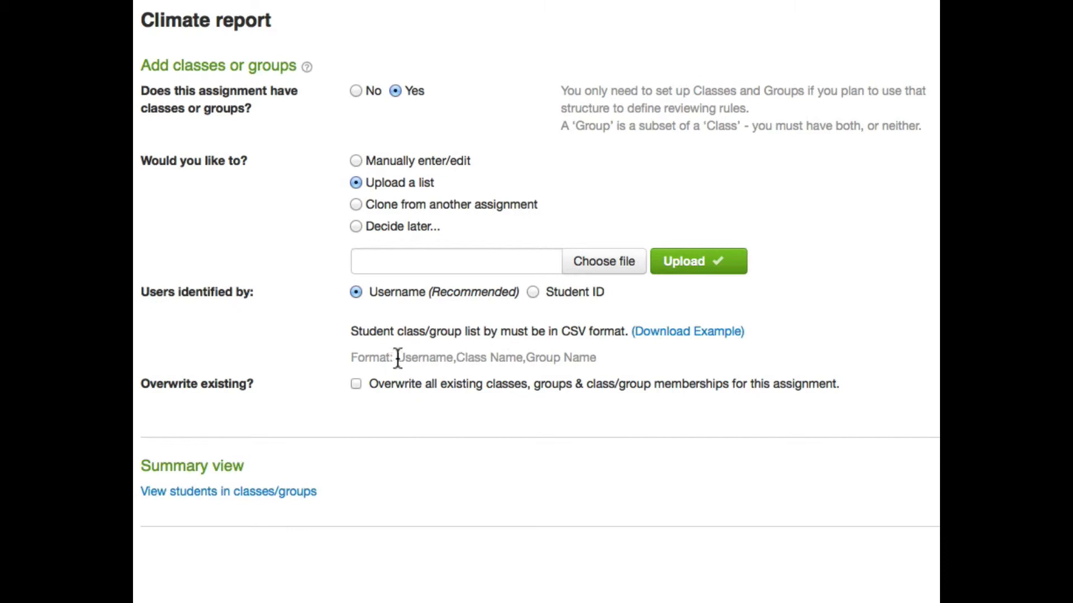
{"action": "left_click_drag", "start_coordinate": [397, 359], "coordinate": [603, 362]}
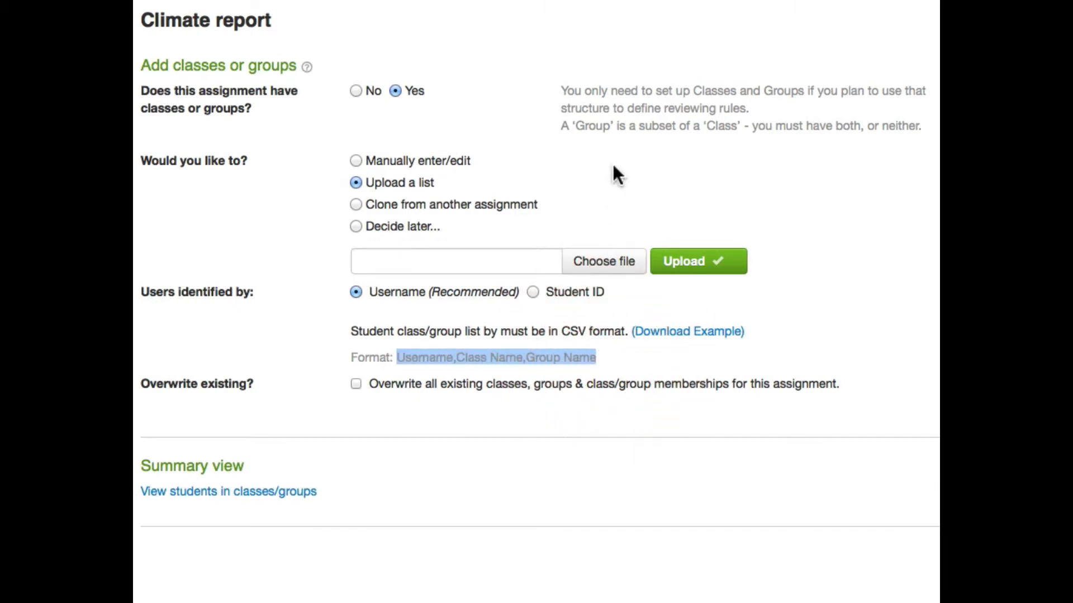
Step: Switch to Excel, examine the username, class and group columns of Sample group allocation.csv, and close the file without saving
{"action": "key", "text": "super+Tab"}
{"action": "key", "text": "super+Tab"}
{"action": "key", "text": "super+Tab"}
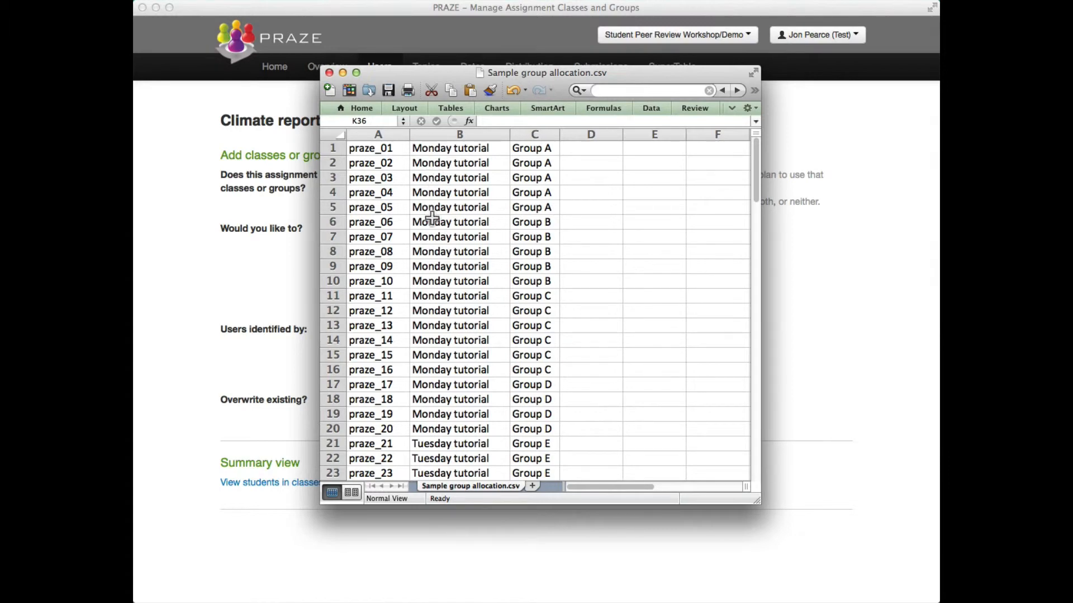
{"action": "scroll", "coordinate": [474, 452], "scroll_direction": "down", "scroll_amount": 8}
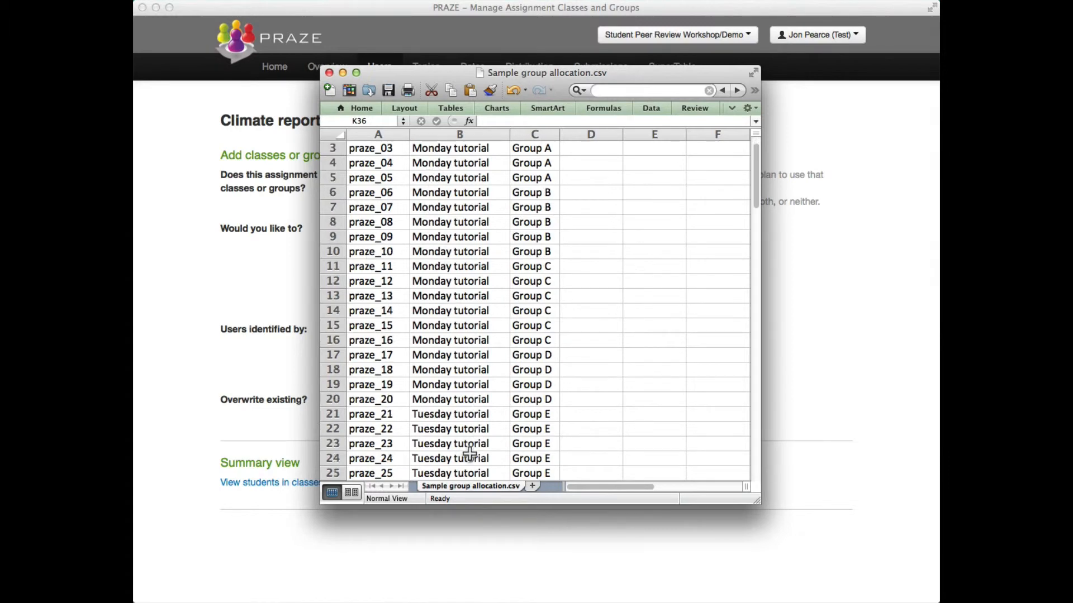
{"action": "scroll", "coordinate": [469, 454], "scroll_direction": "down", "scroll_amount": 16}
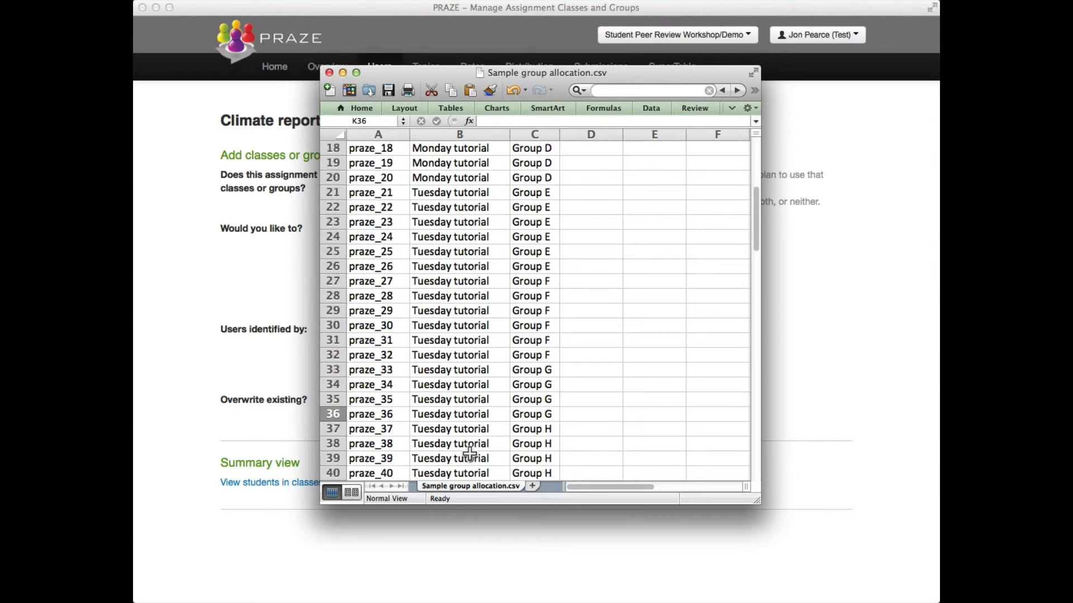
{"action": "scroll", "coordinate": [467, 415], "scroll_direction": "up", "scroll_amount": 15}
{"action": "scroll", "coordinate": [468, 414], "scroll_direction": "up", "scroll_amount": 9}
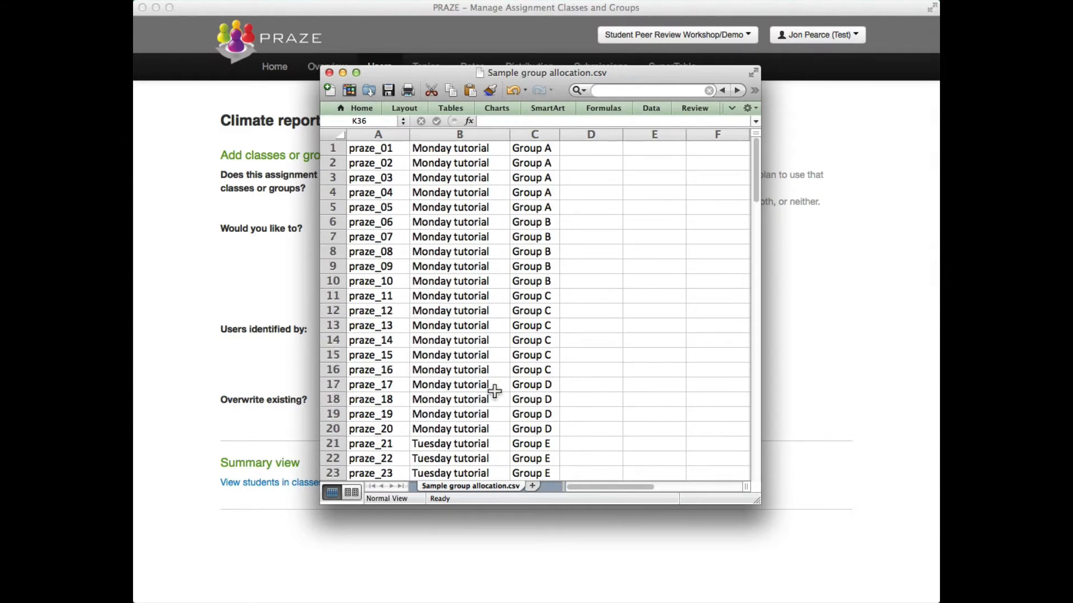
{"action": "left_click", "coordinate": [543, 150]}
{"action": "left_click_drag", "start_coordinate": [543, 156], "coordinate": [536, 281]}
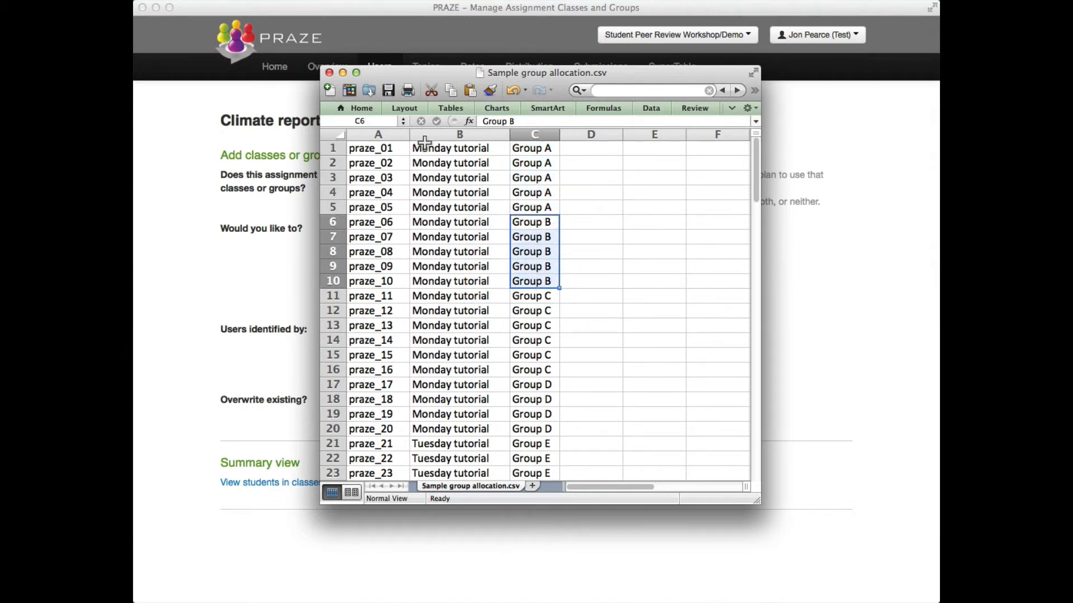
{"action": "left_click", "coordinate": [329, 73]}
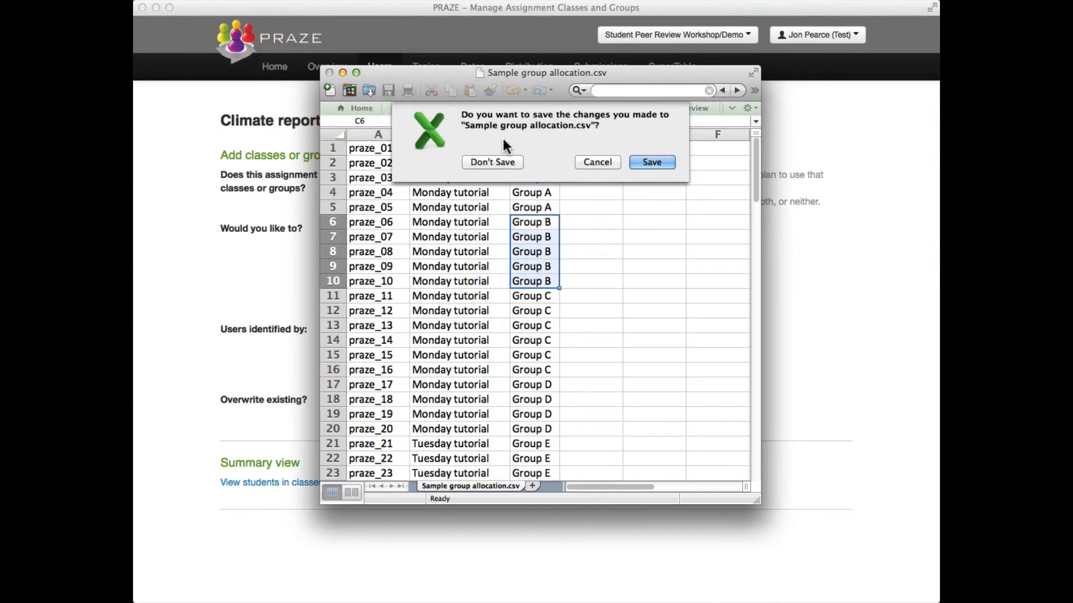
{"action": "left_click", "coordinate": [500, 162]}
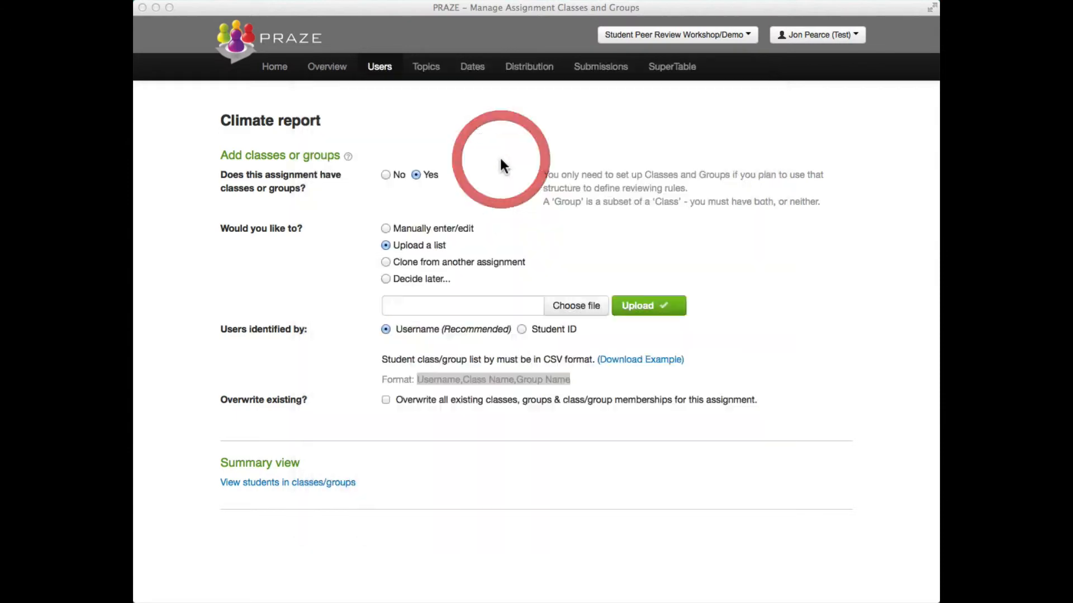
Step: Select Sample group allocation.csv from the Data files for videos folder and upload it as the class and group list
{"action": "left_click", "coordinate": [574, 310]}
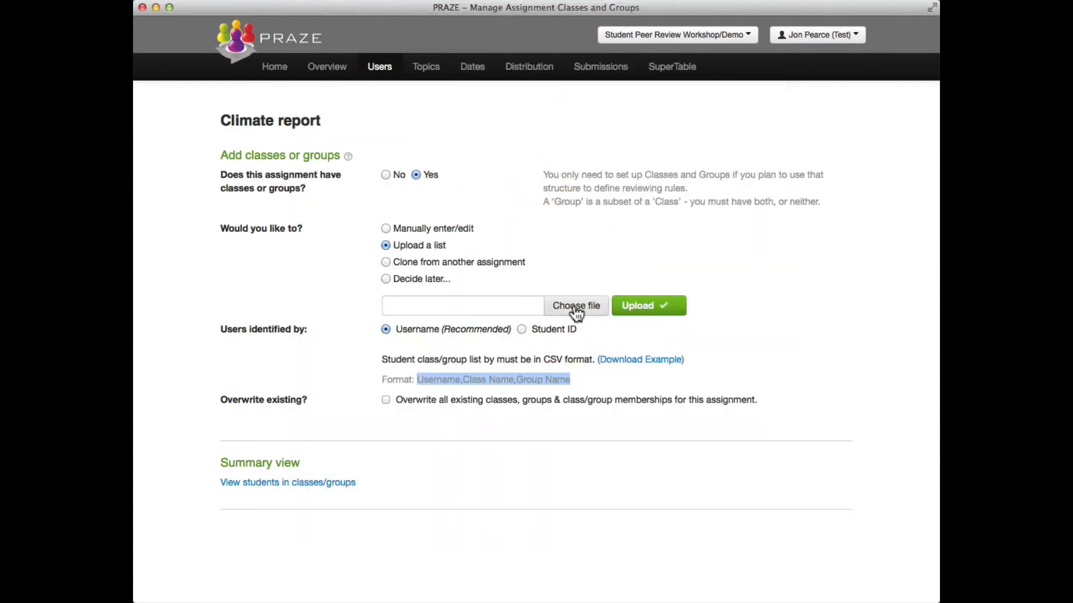
{"action": "left_click", "coordinate": [575, 312]}
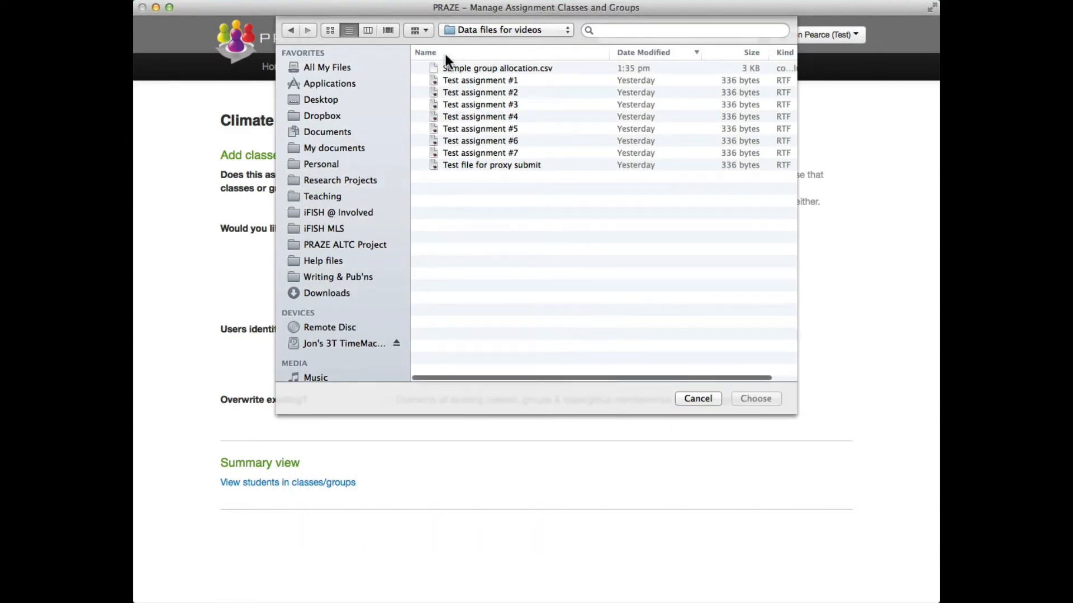
{"action": "left_click", "coordinate": [444, 69]}
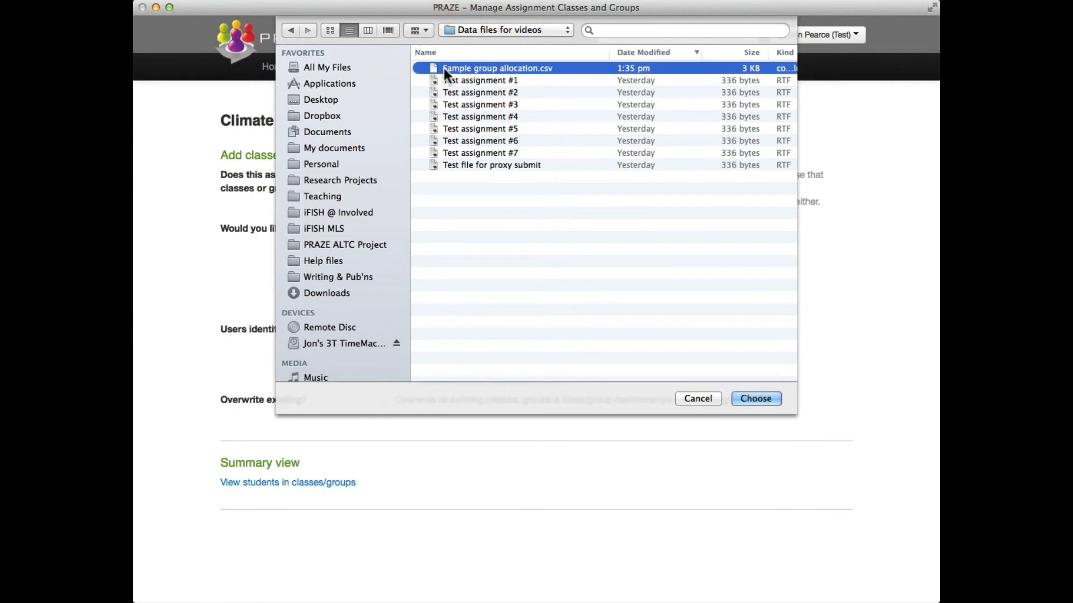
{"action": "left_click", "coordinate": [765, 398]}
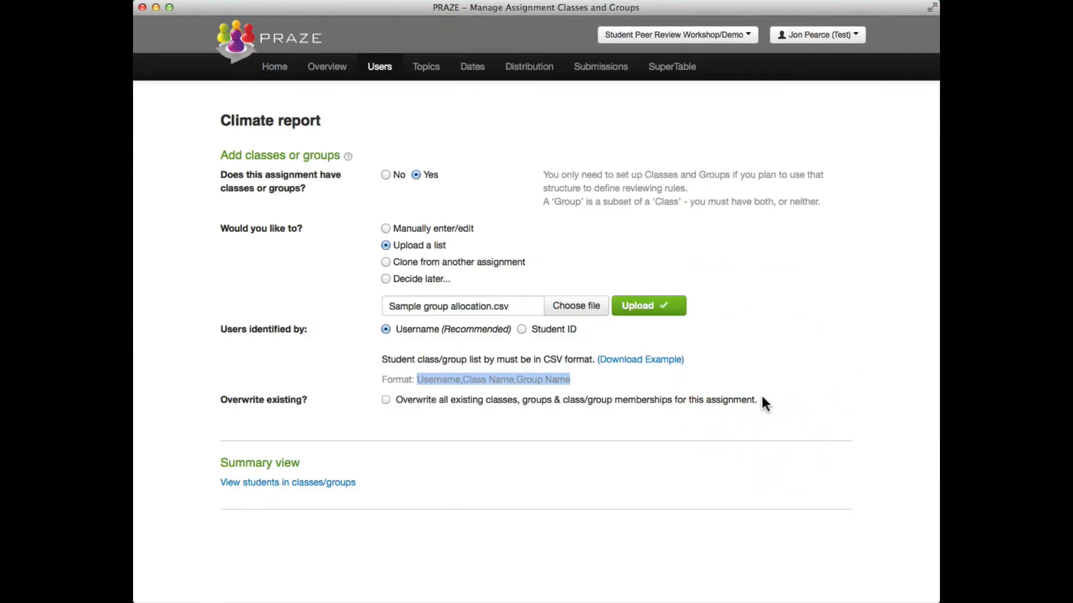
{"action": "left_click", "coordinate": [644, 312]}
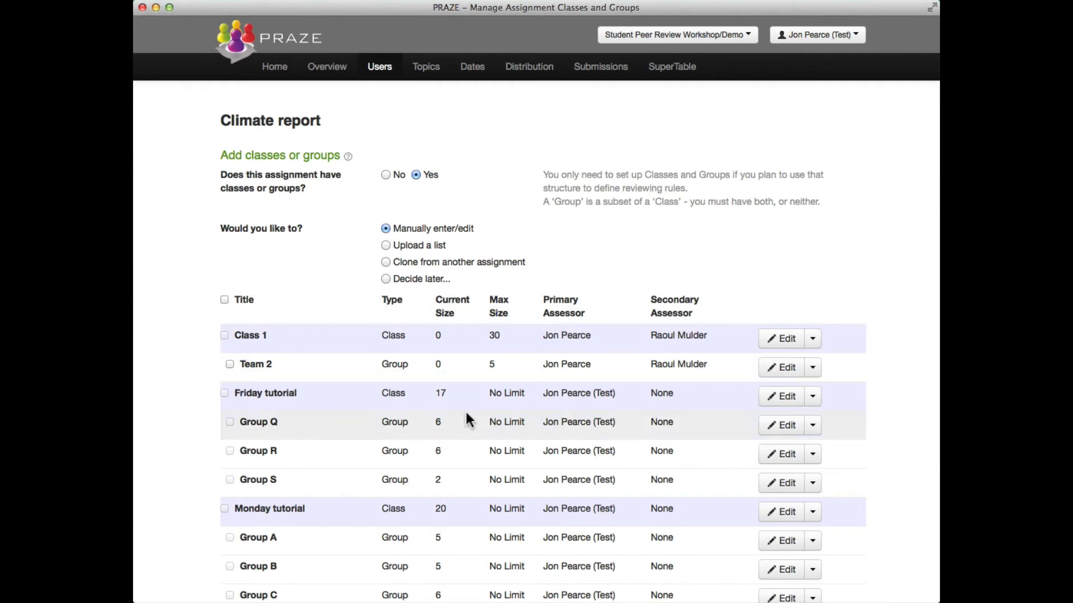
Step: Review the uploaded classes and groups with their sizes and assessors, and check the member-viewing option for Group S
{"action": "scroll", "coordinate": [427, 419], "scroll_direction": "down", "scroll_amount": 2}
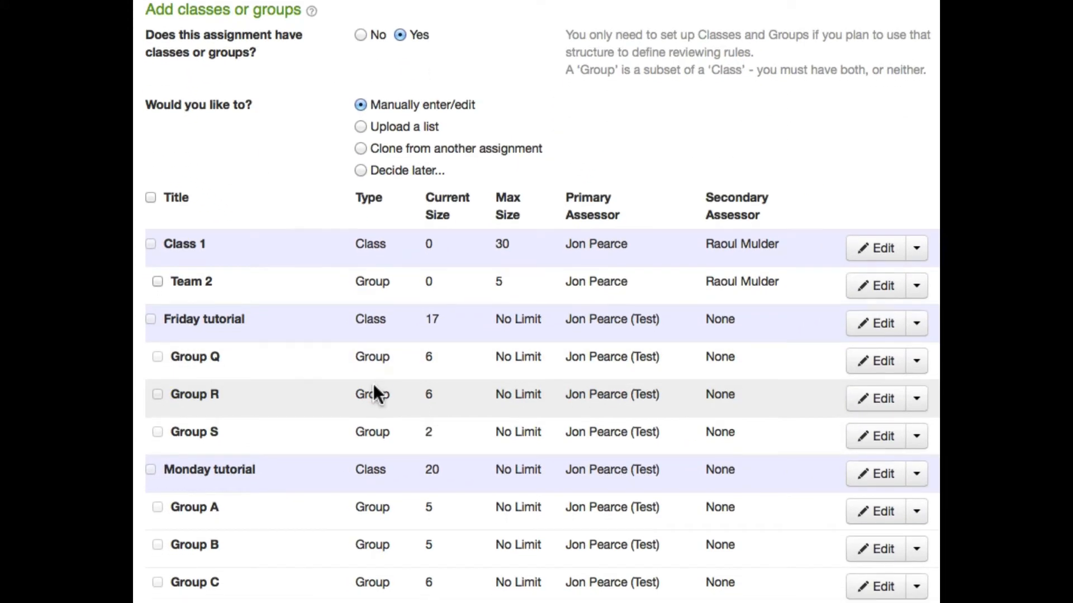
{"action": "scroll", "coordinate": [373, 385], "scroll_direction": "down", "scroll_amount": 3}
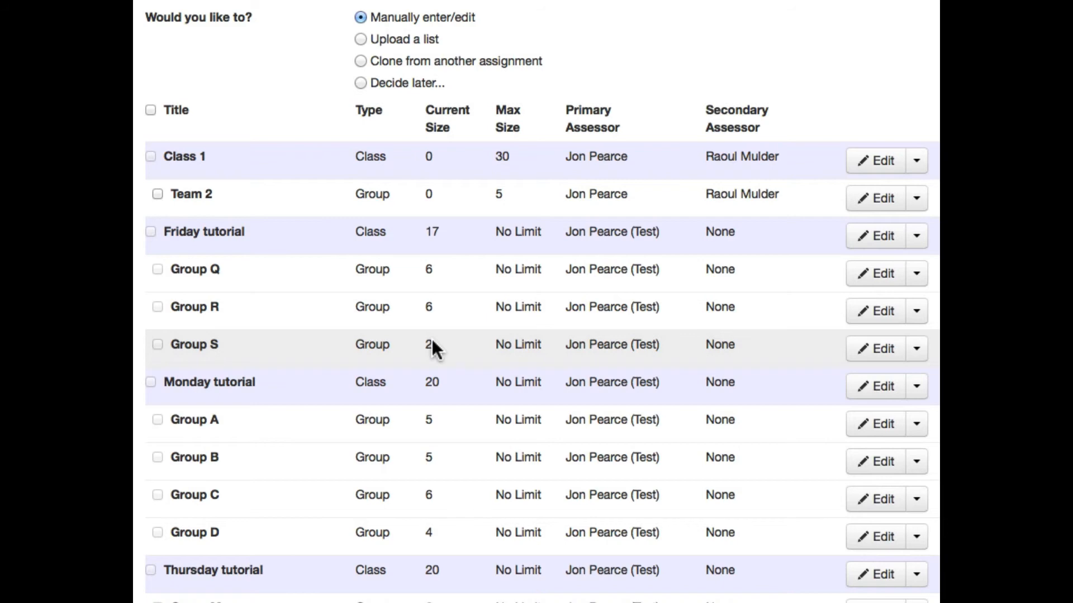
{"action": "left_click", "coordinate": [917, 350]}
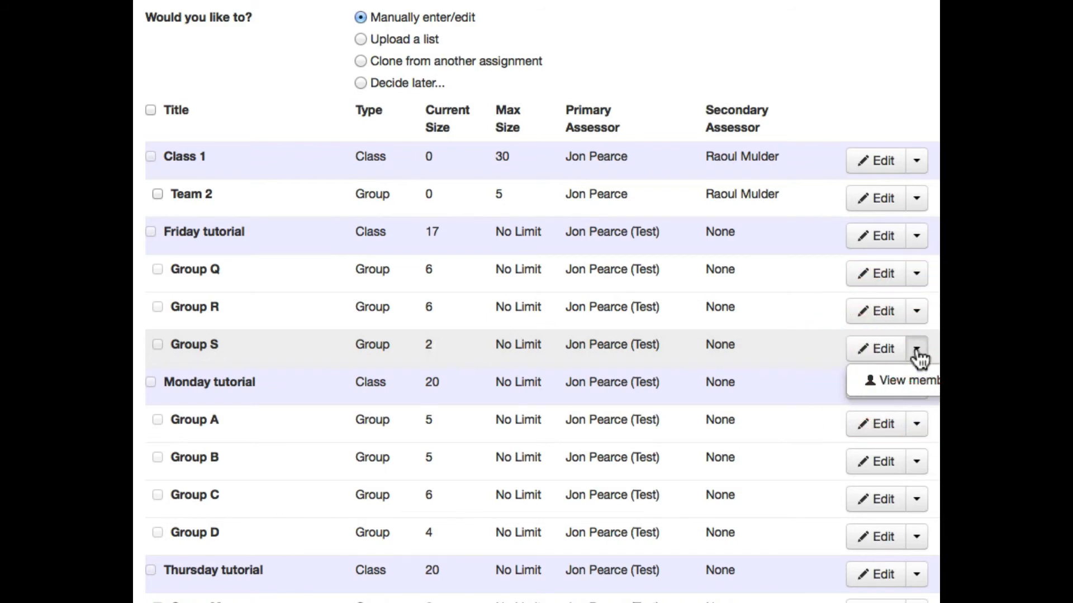
{"action": "left_click", "coordinate": [578, 59]}
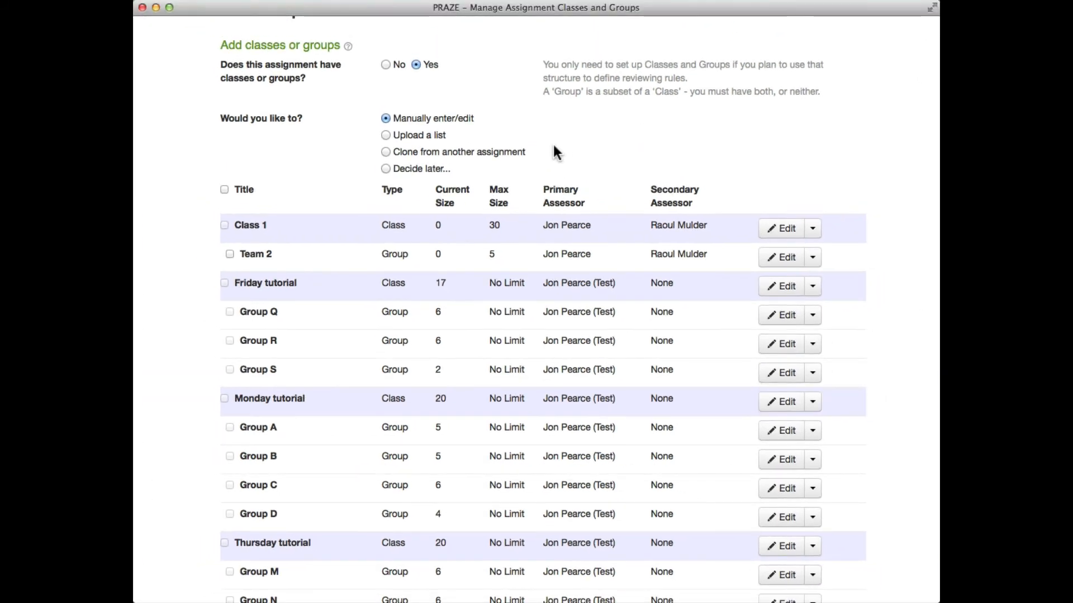
Step: Choose to clone classes and groups from another assignment, with Random Pairing as the source
{"action": "left_click", "coordinate": [386, 152]}
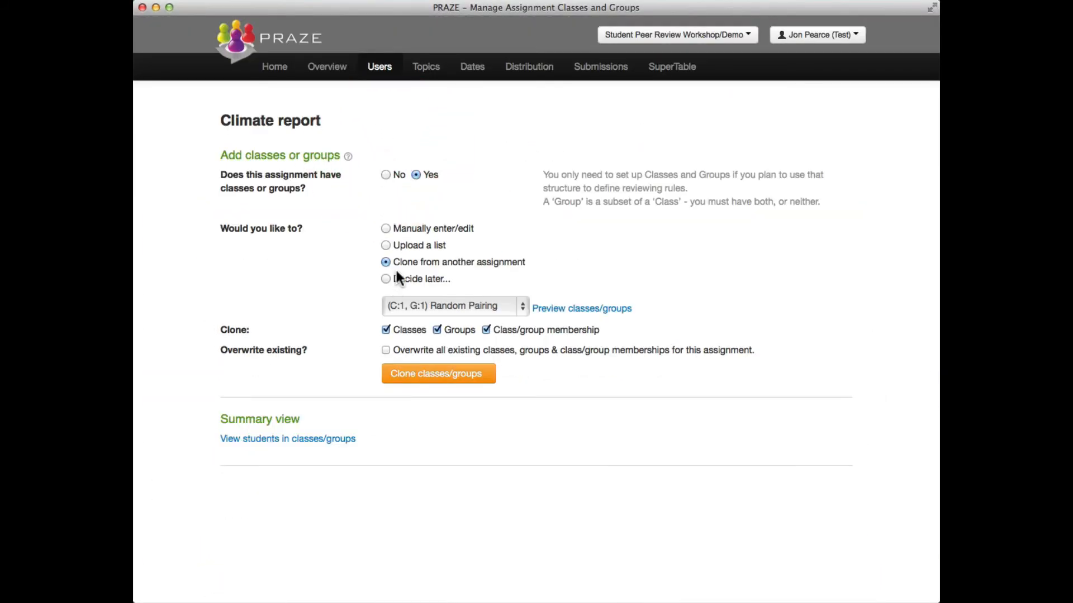
{"action": "left_click", "coordinate": [520, 304]}
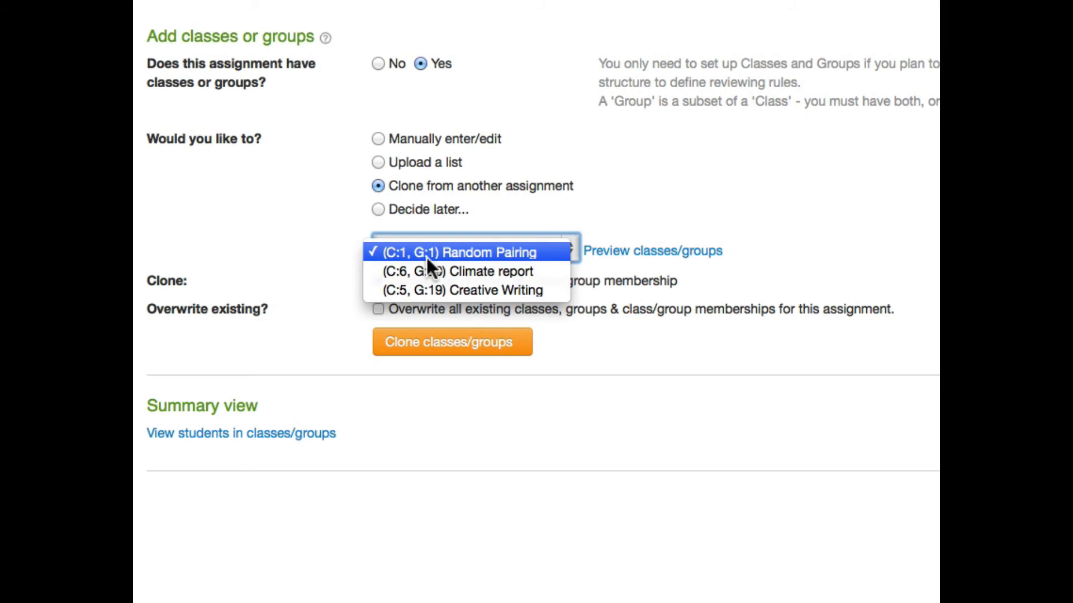
{"action": "left_click", "coordinate": [542, 251]}
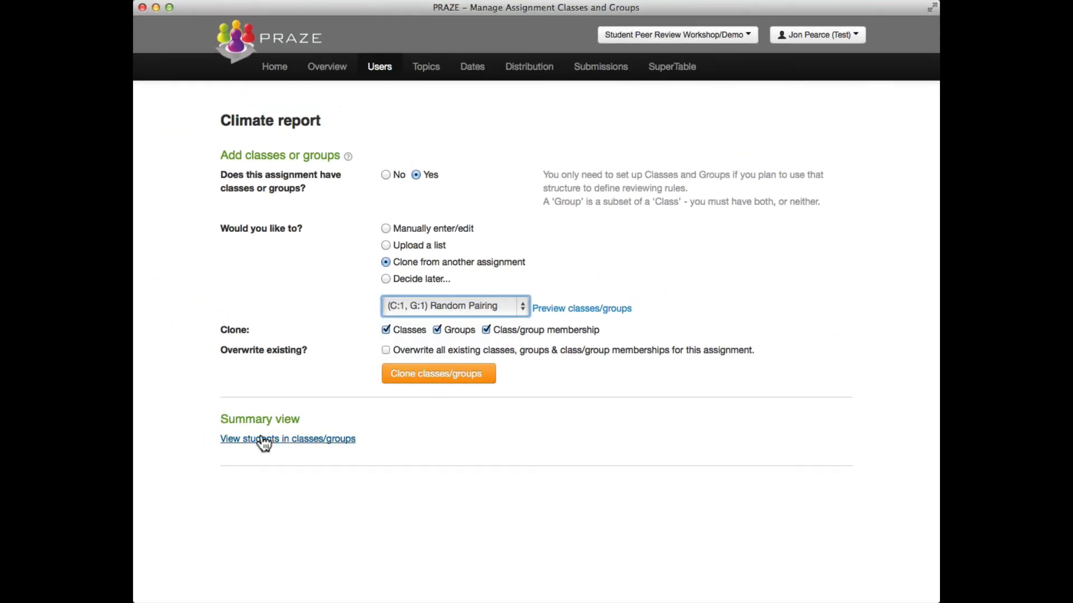
Step: Examine the summary view of students in classes and groups, including those without a group, close it and return to the Home page
{"action": "left_click", "coordinate": [315, 441]}
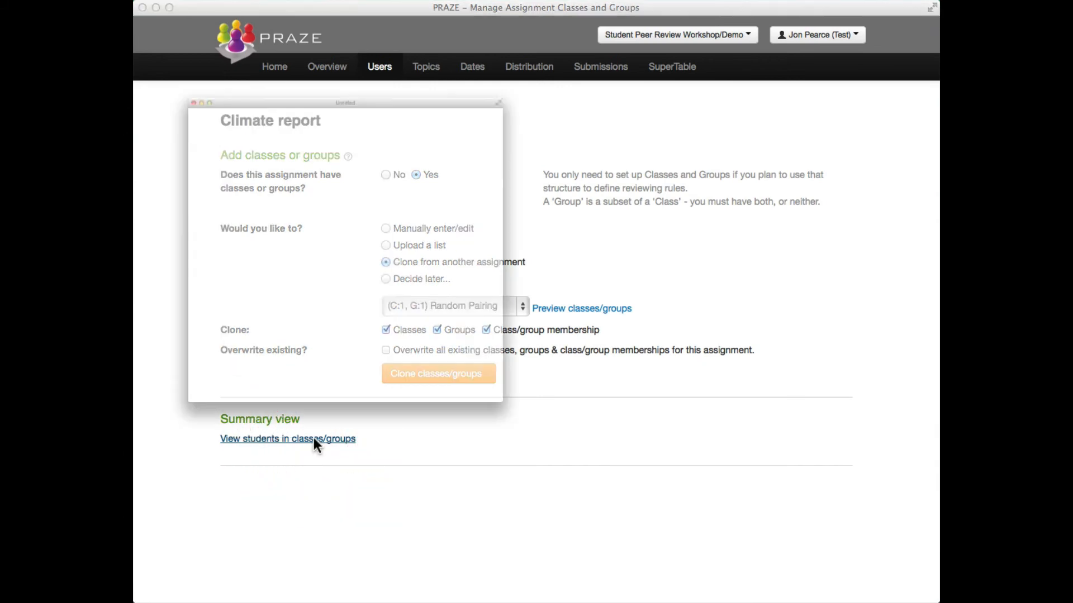
{"action": "scroll", "coordinate": [522, 359], "scroll_direction": "down", "scroll_amount": 5}
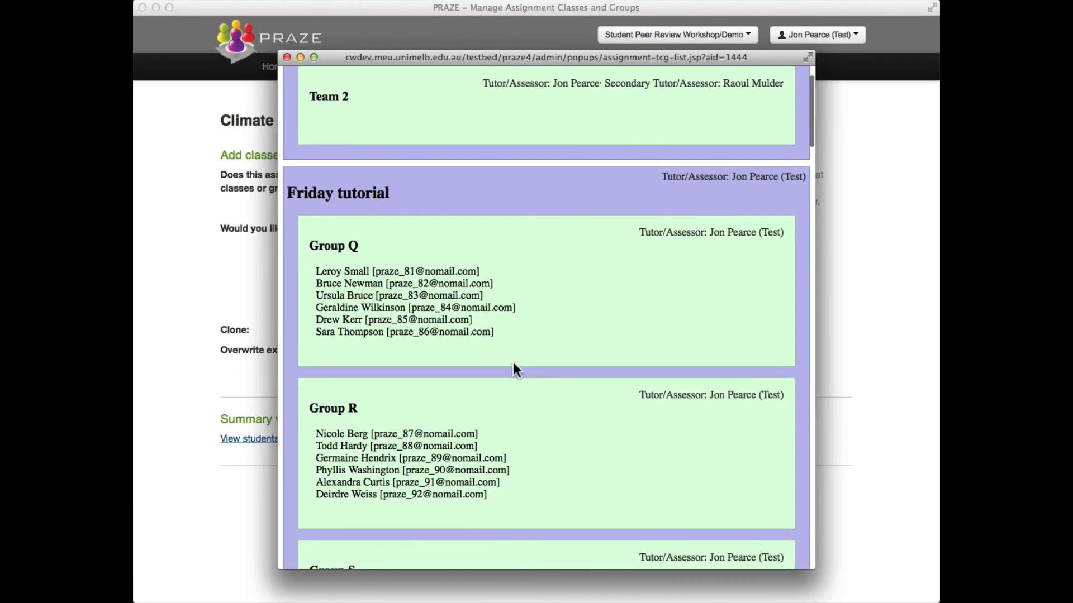
{"action": "scroll", "coordinate": [513, 362], "scroll_direction": "down", "scroll_amount": 3}
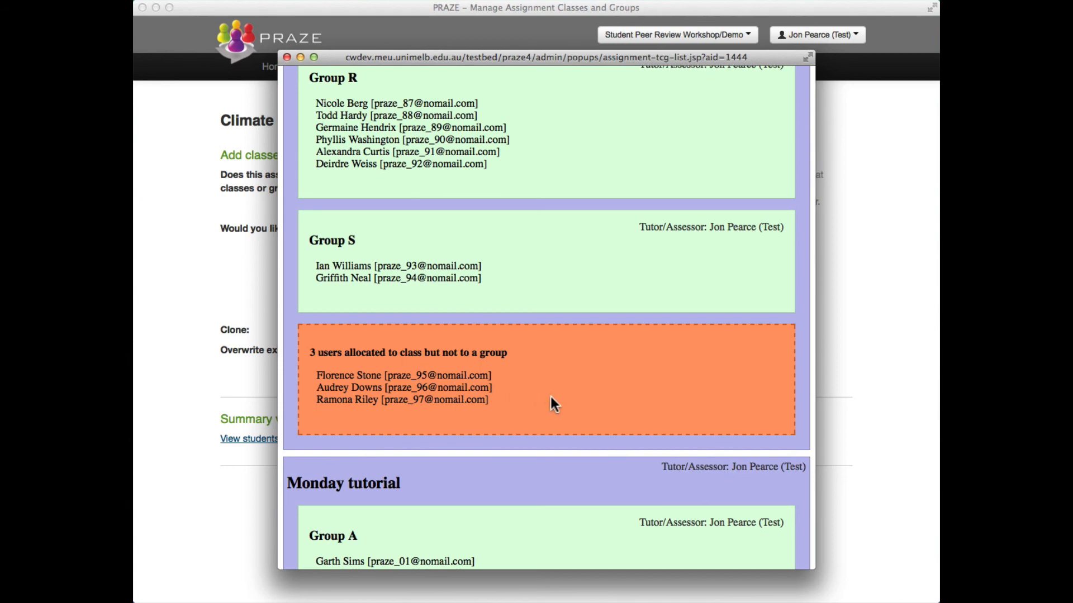
{"action": "scroll", "coordinate": [550, 398], "scroll_direction": "down", "scroll_amount": 1}
{"action": "scroll", "coordinate": [551, 398], "scroll_direction": "up", "scroll_amount": 5}
{"action": "scroll", "coordinate": [552, 403], "scroll_direction": "up", "scroll_amount": 3}
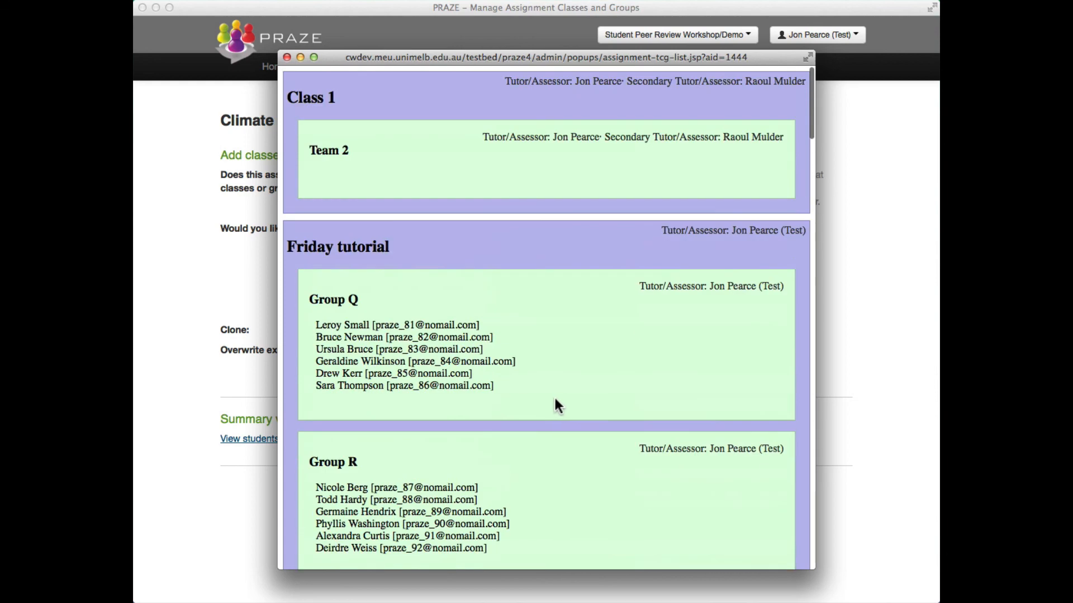
{"action": "left_click", "coordinate": [286, 57]}
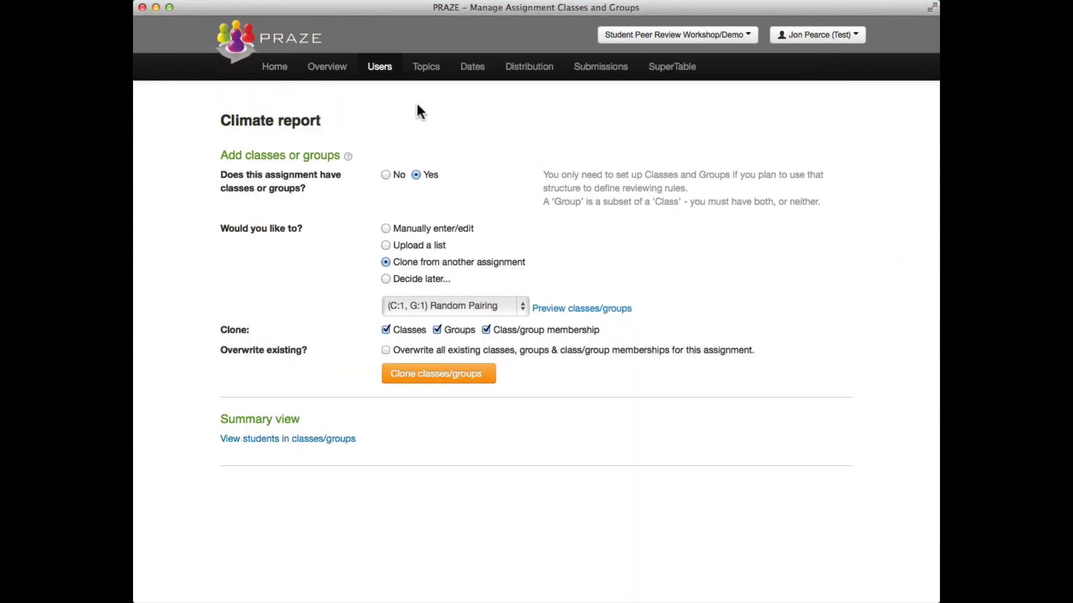
{"action": "left_click", "coordinate": [275, 69]}
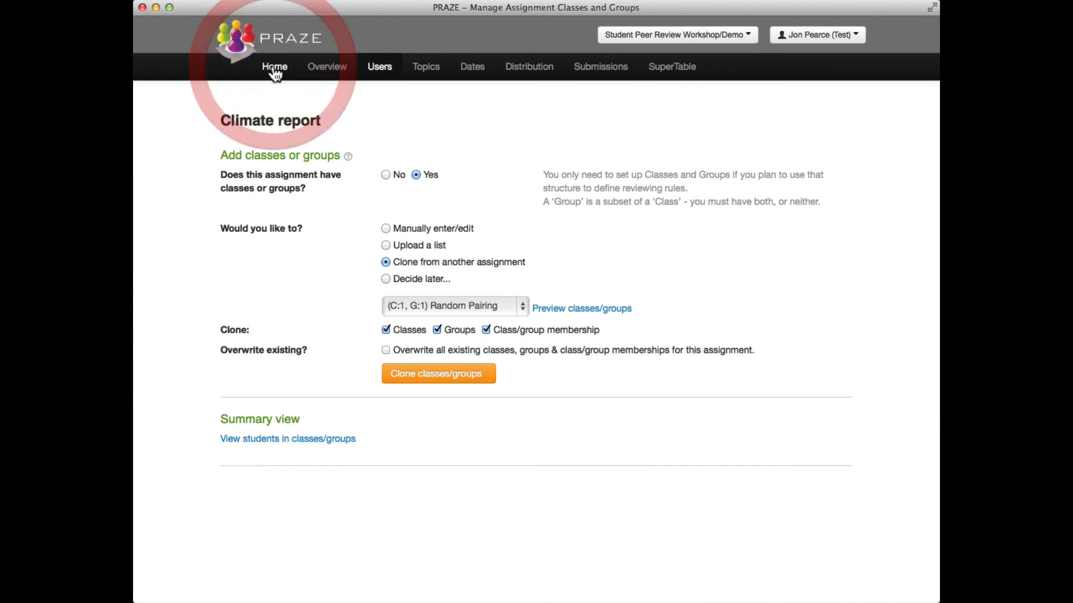